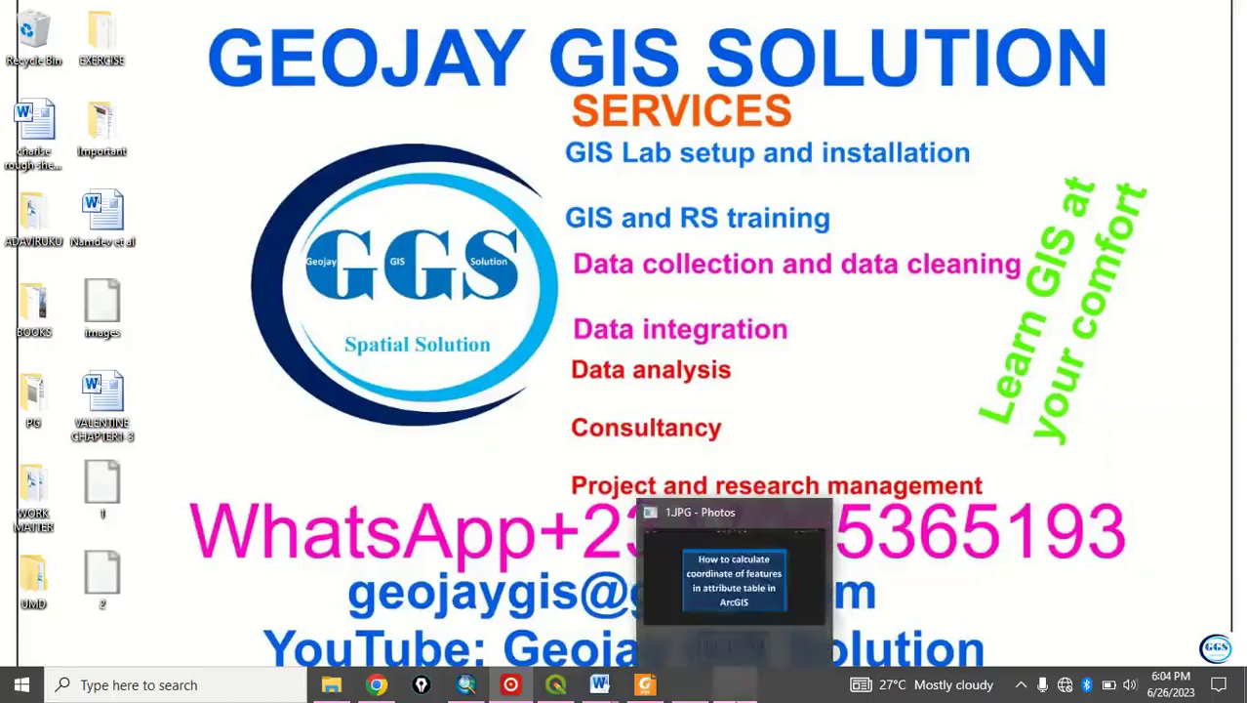
Step: View the ArcGIS coordinates title image and 2.png in Photos, then minimize the viewer
left_click(734, 684)
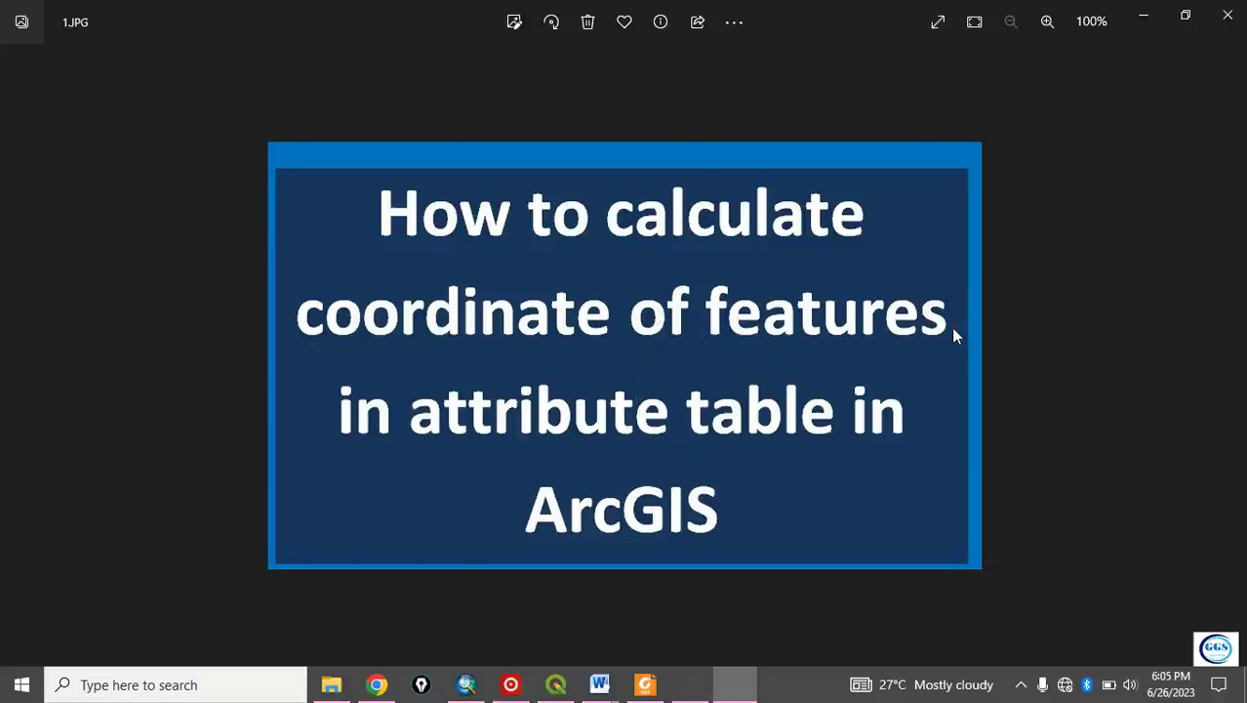
left_click(1234, 359)
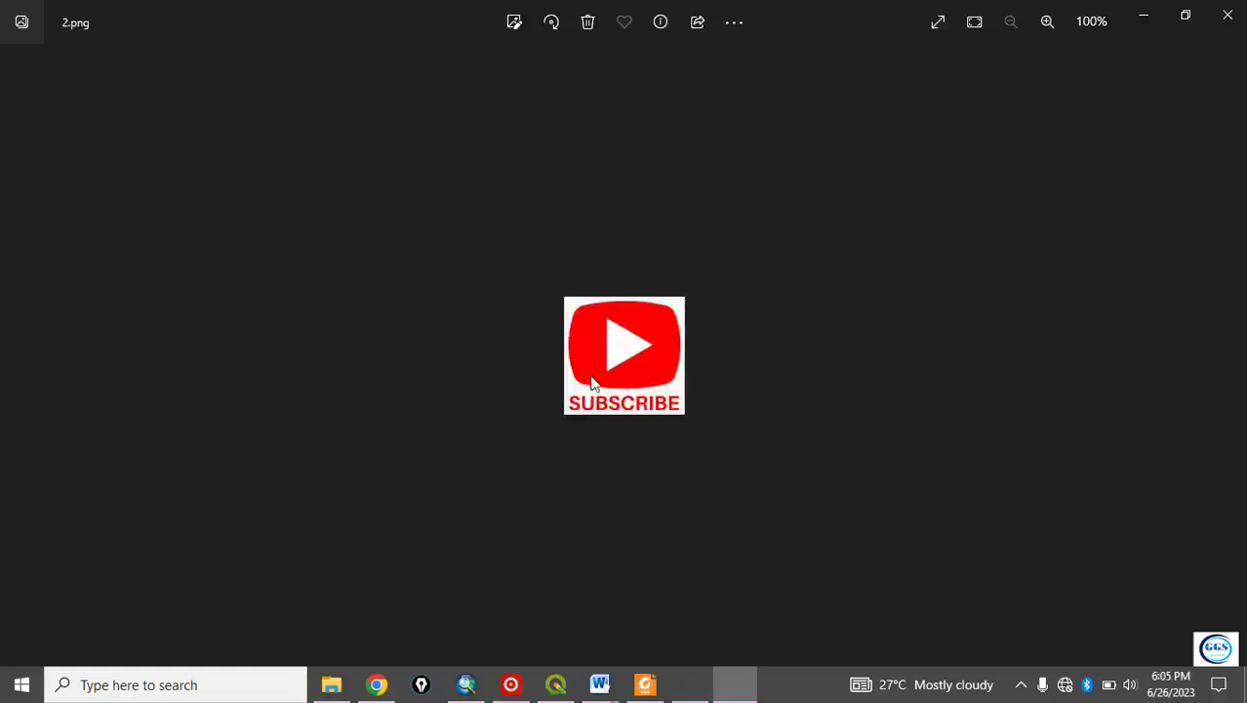
scroll(591, 382, "up", 5)
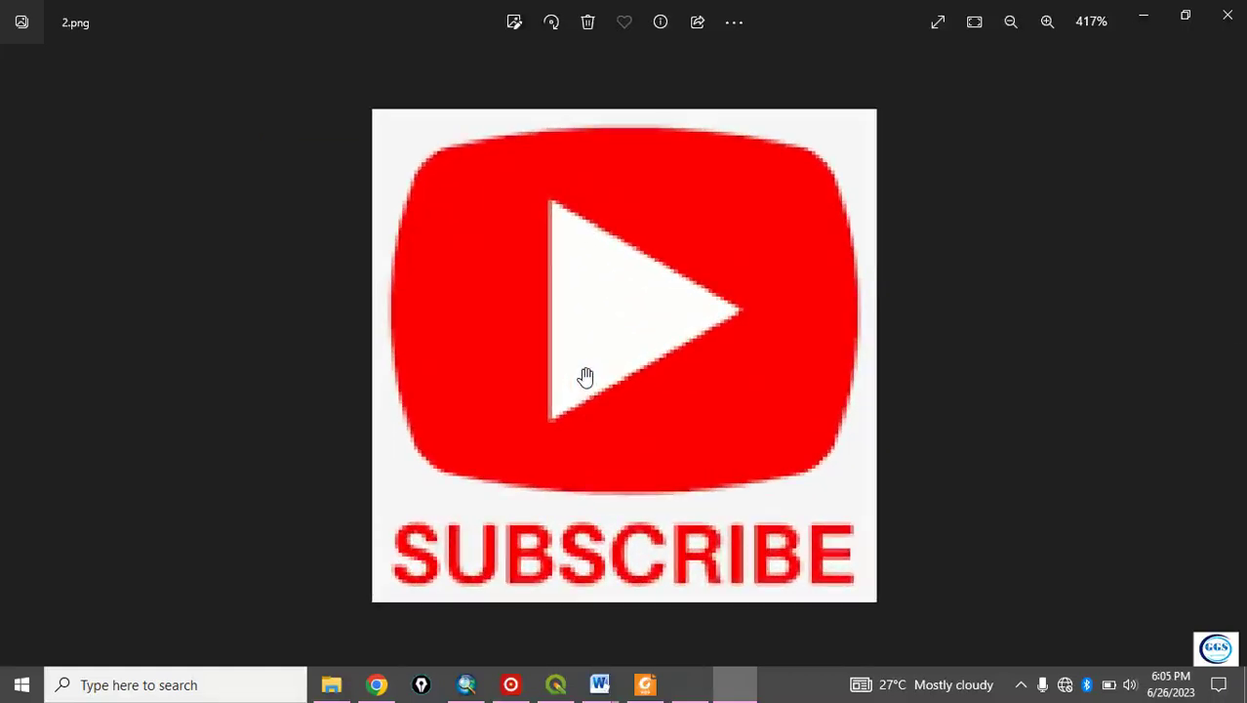
scroll(585, 378, "down", 2)
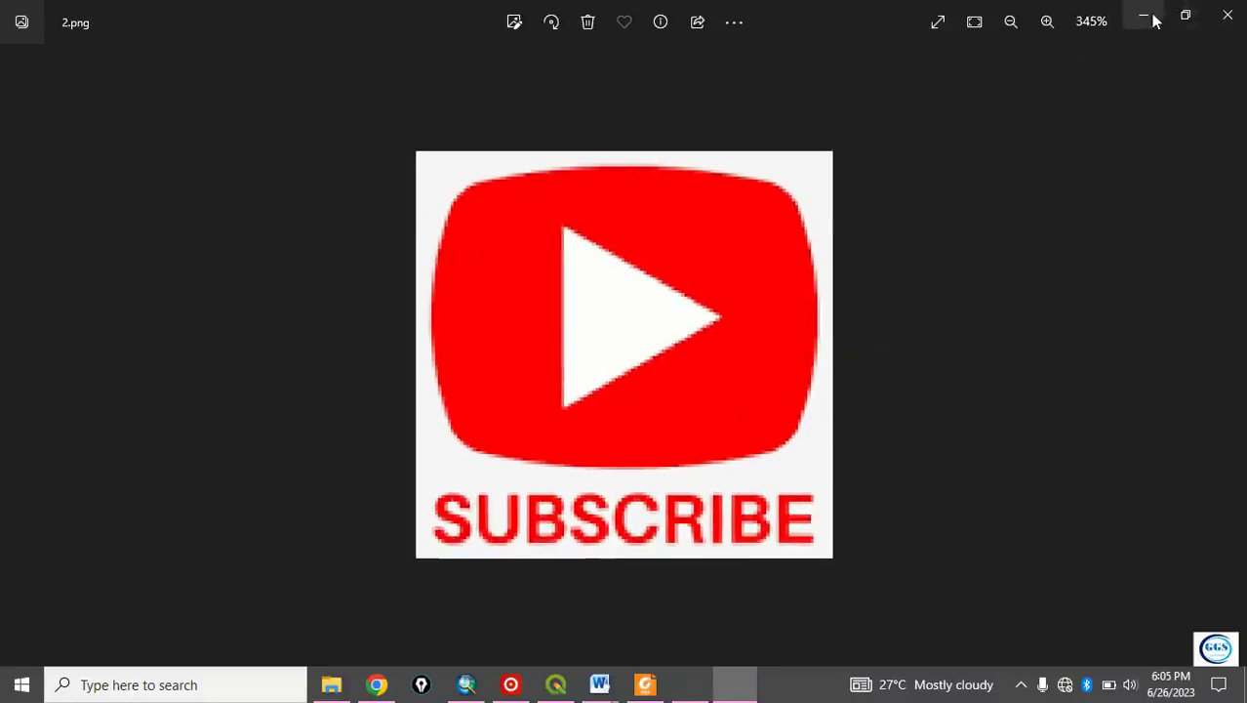
left_click(1151, 19)
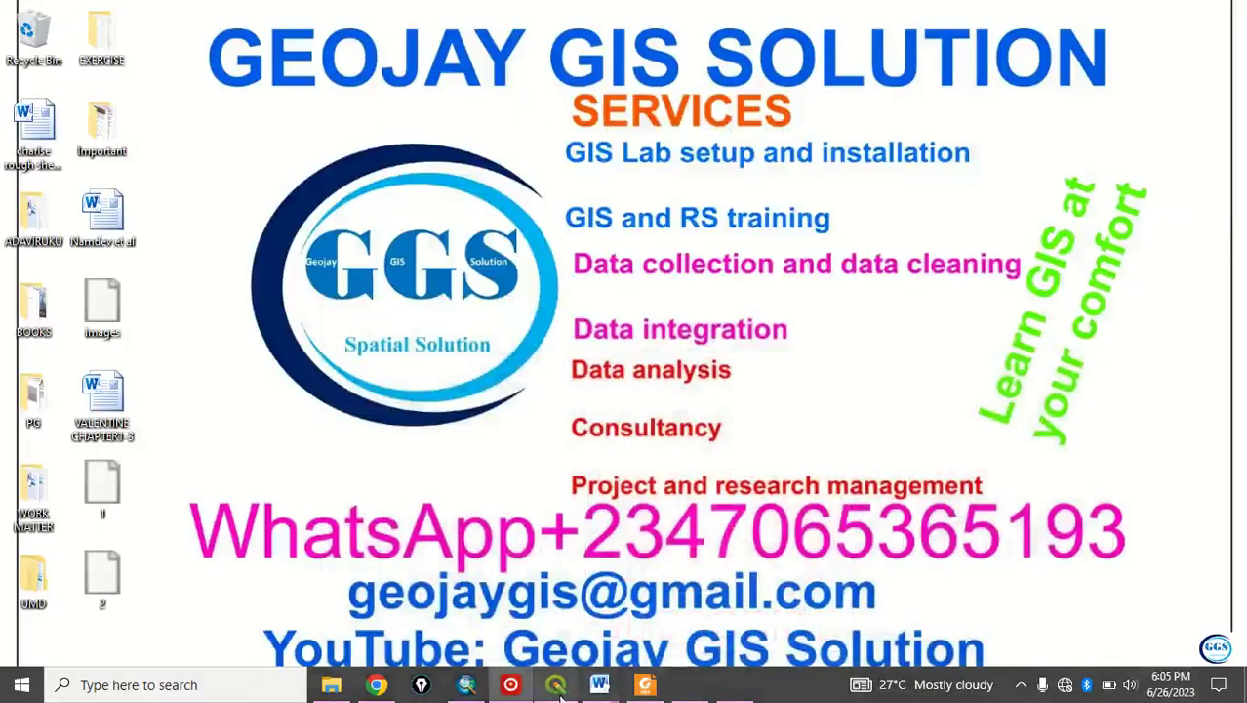
Step: Add Kogi_LGAs.shp and Kogi_Towns.shp from the EXERCISE folder to the ArcMap map
left_click(465, 686)
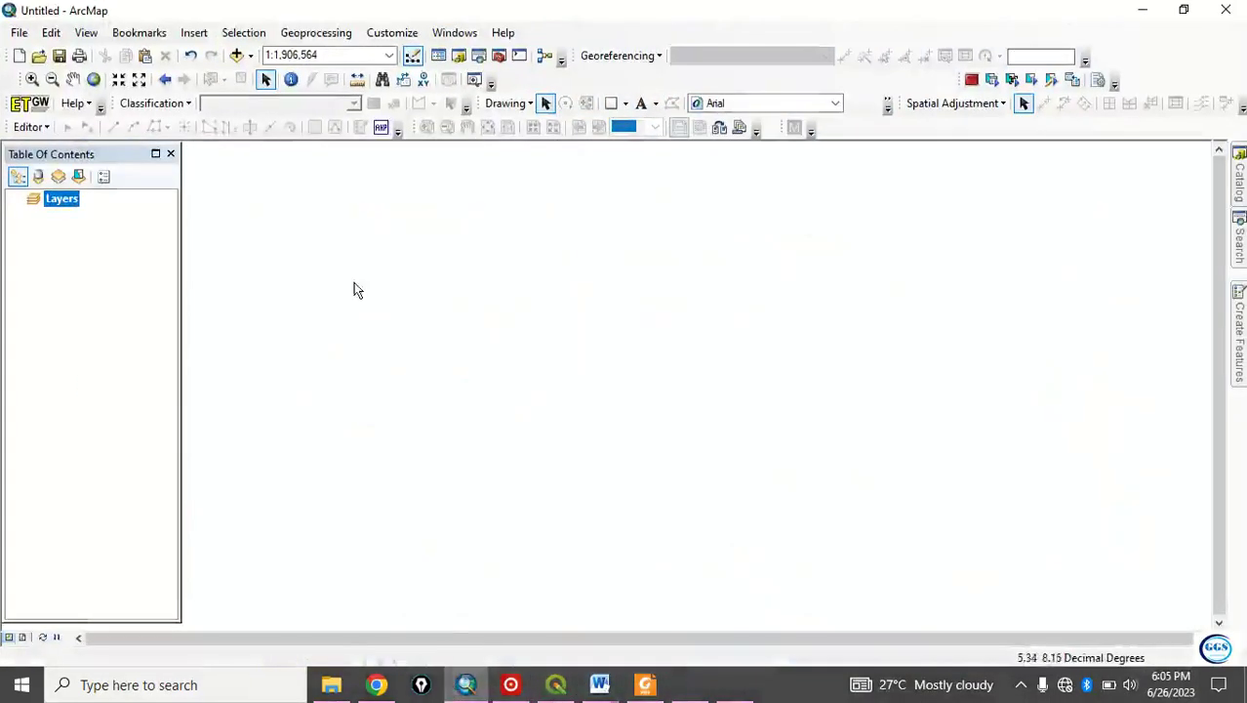
left_click(237, 57)
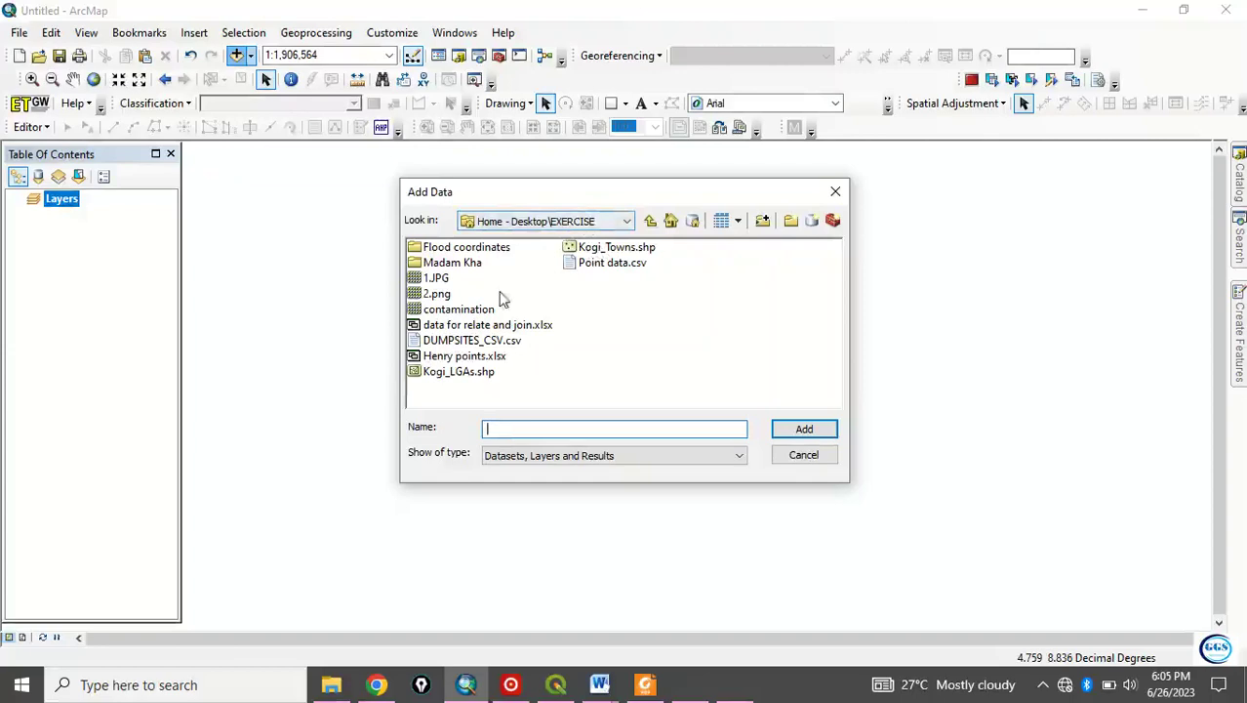
left_click(441, 375)
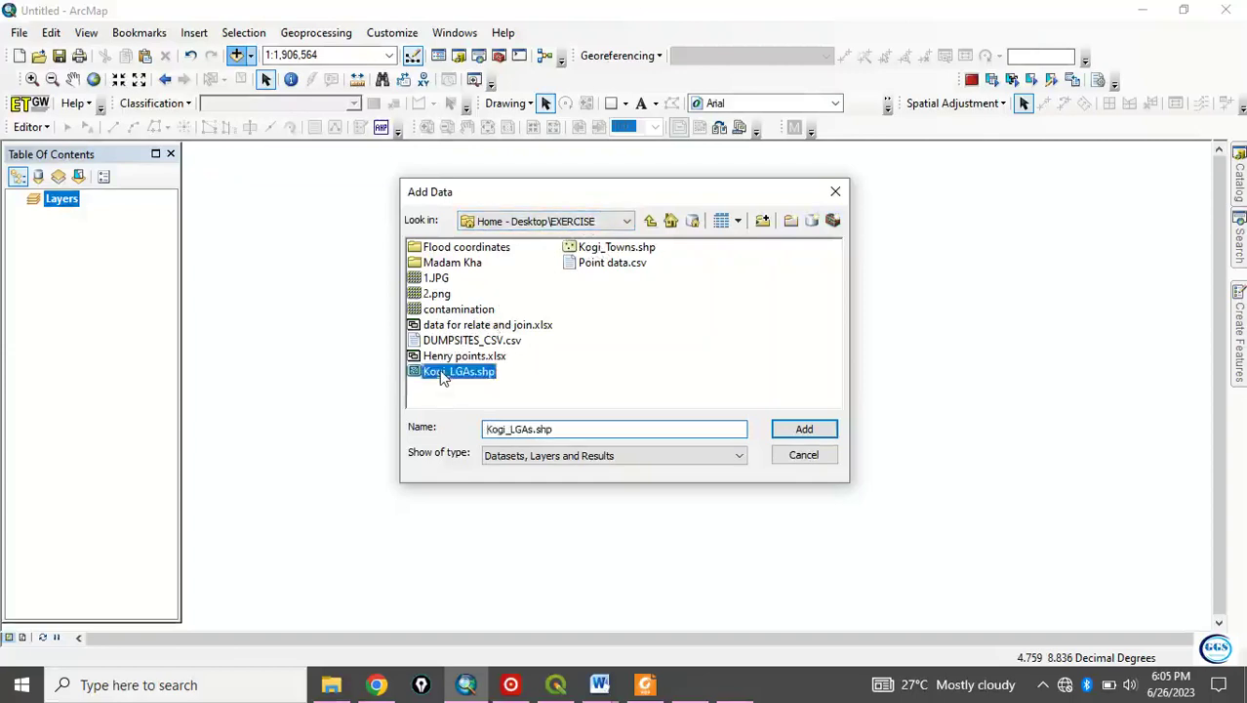
left_click(591, 250, "ctrl")
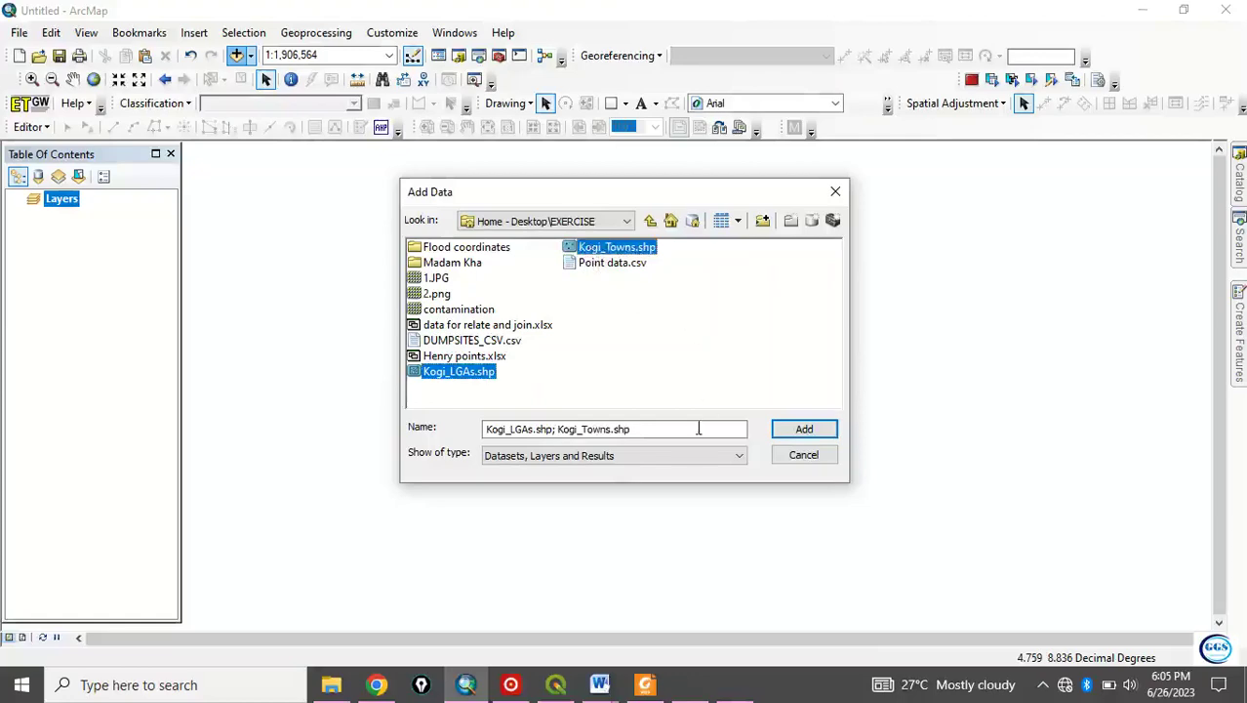
left_click(823, 437)
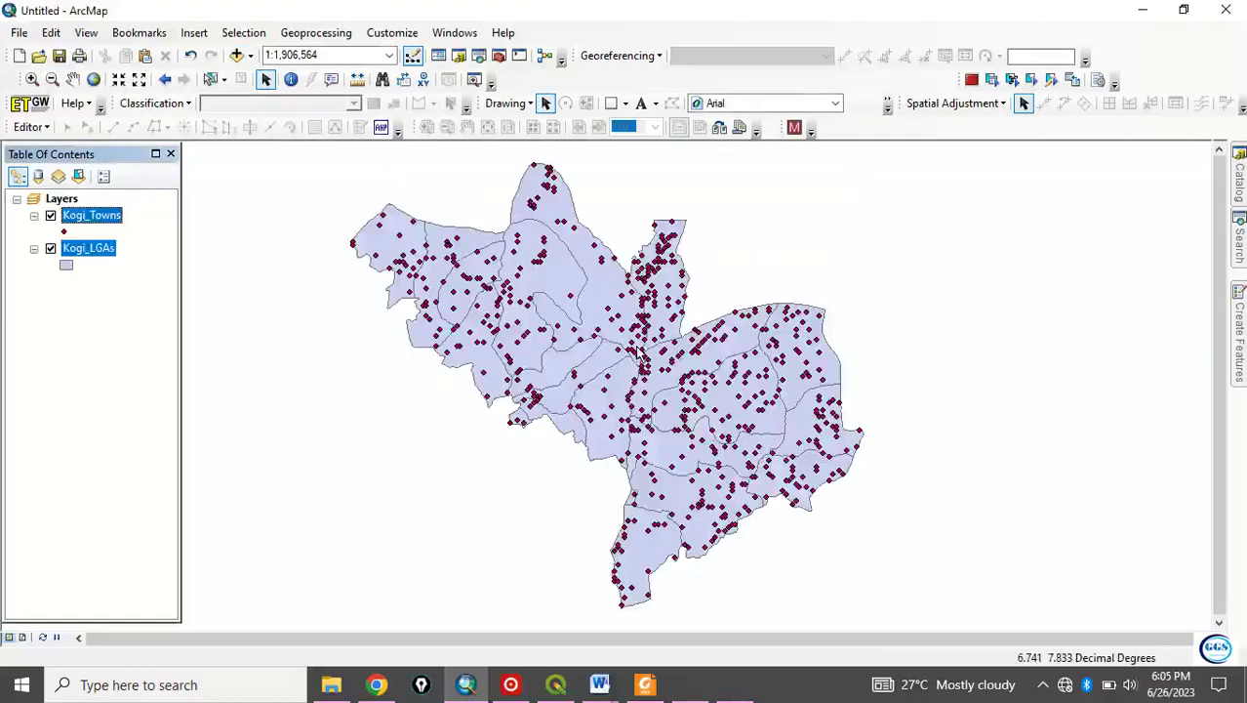
Step: Select only the Kogi_Towns layer and open its Layer Properties
left_click(63, 322)
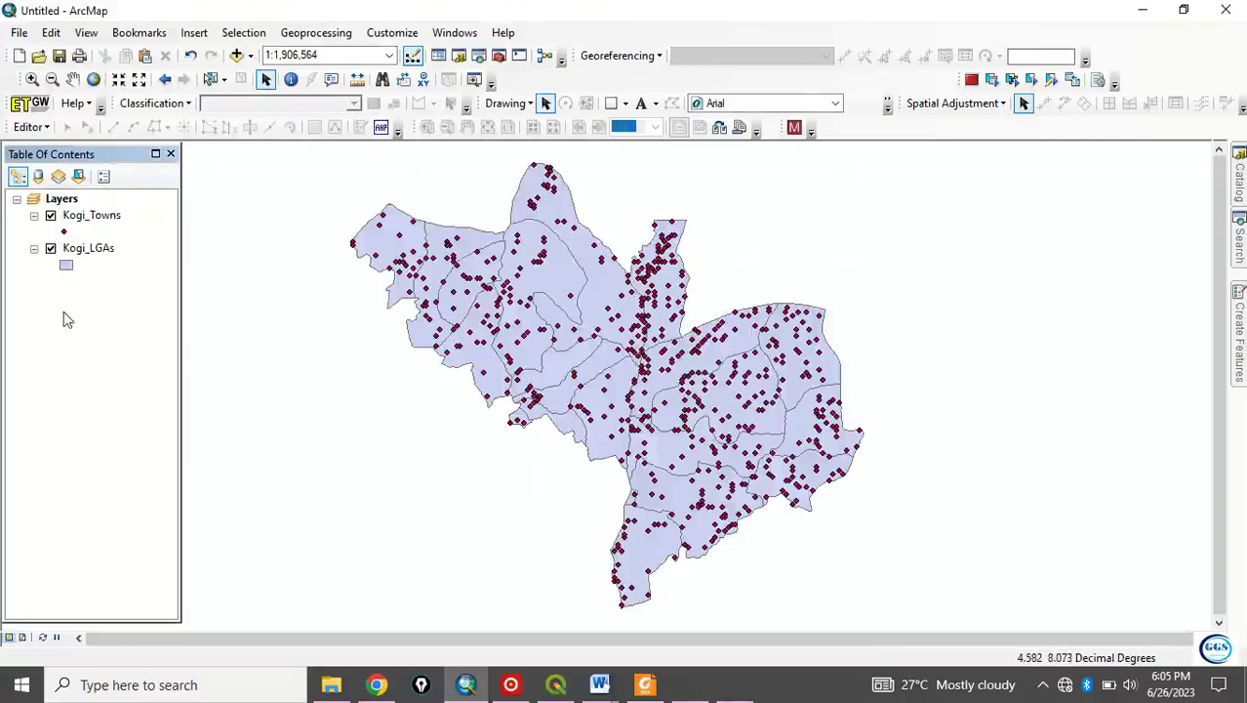
left_click(90, 217)
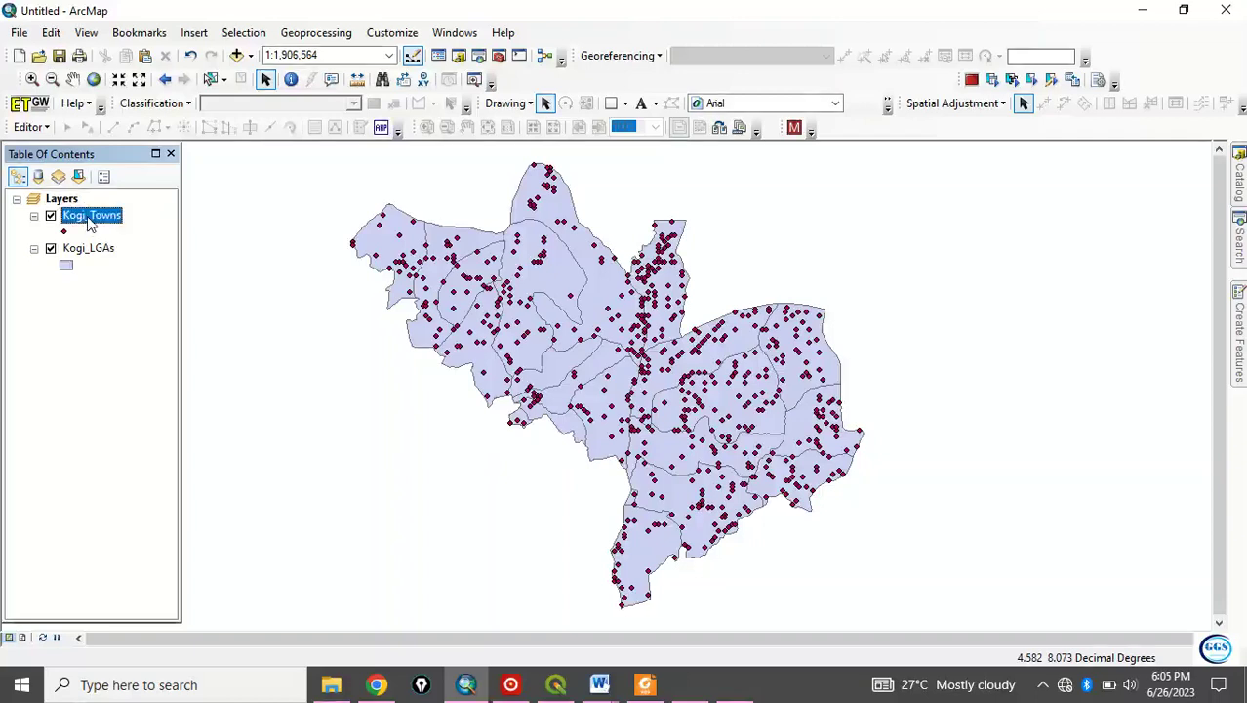
right_click(90, 222)
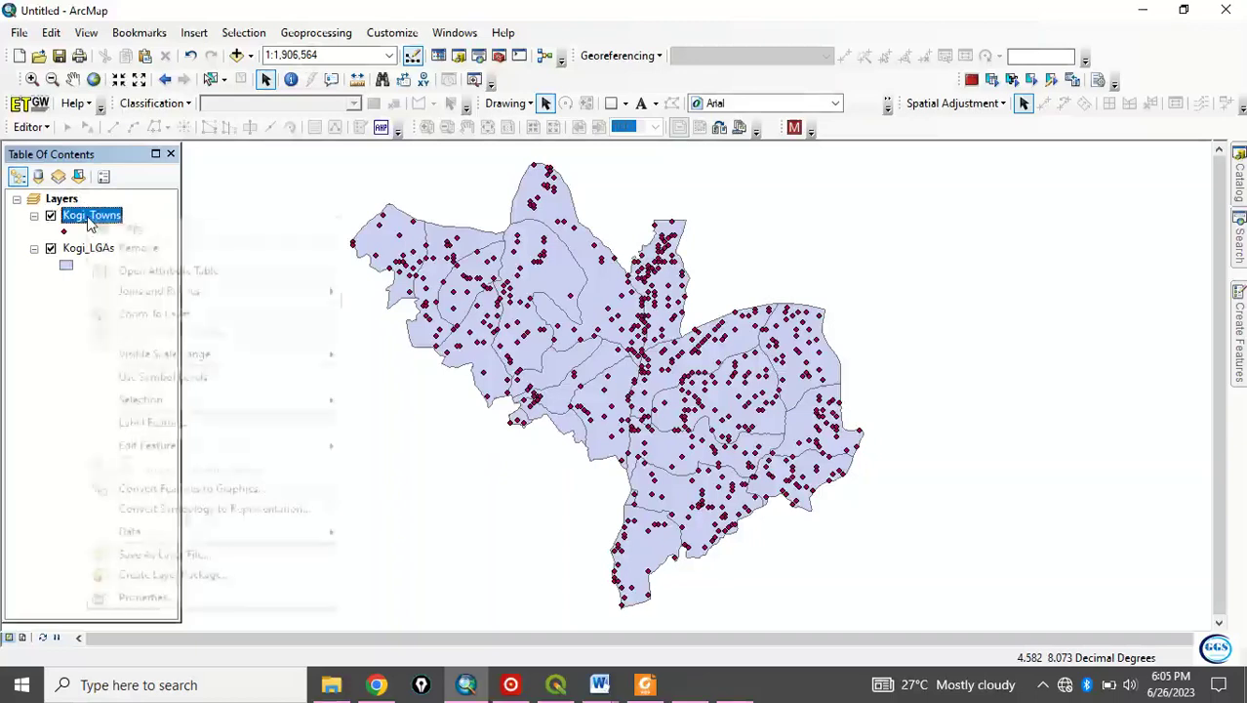
left_click(148, 597)
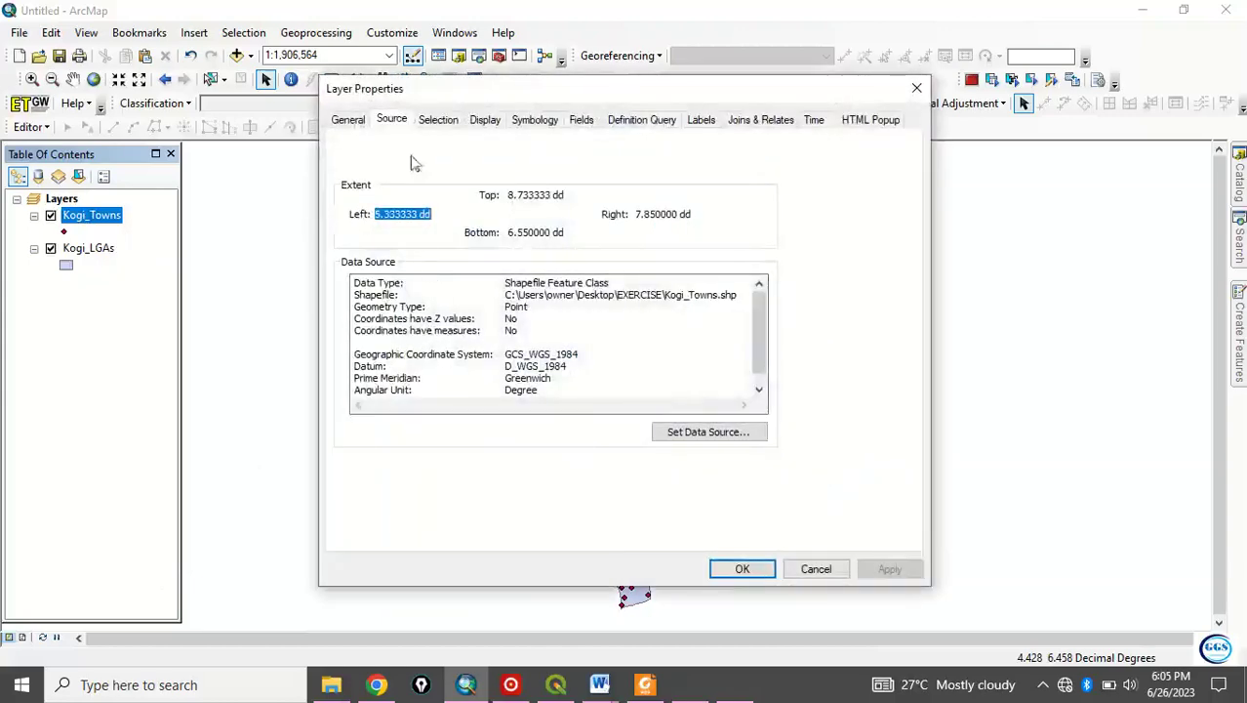
left_click(387, 127)
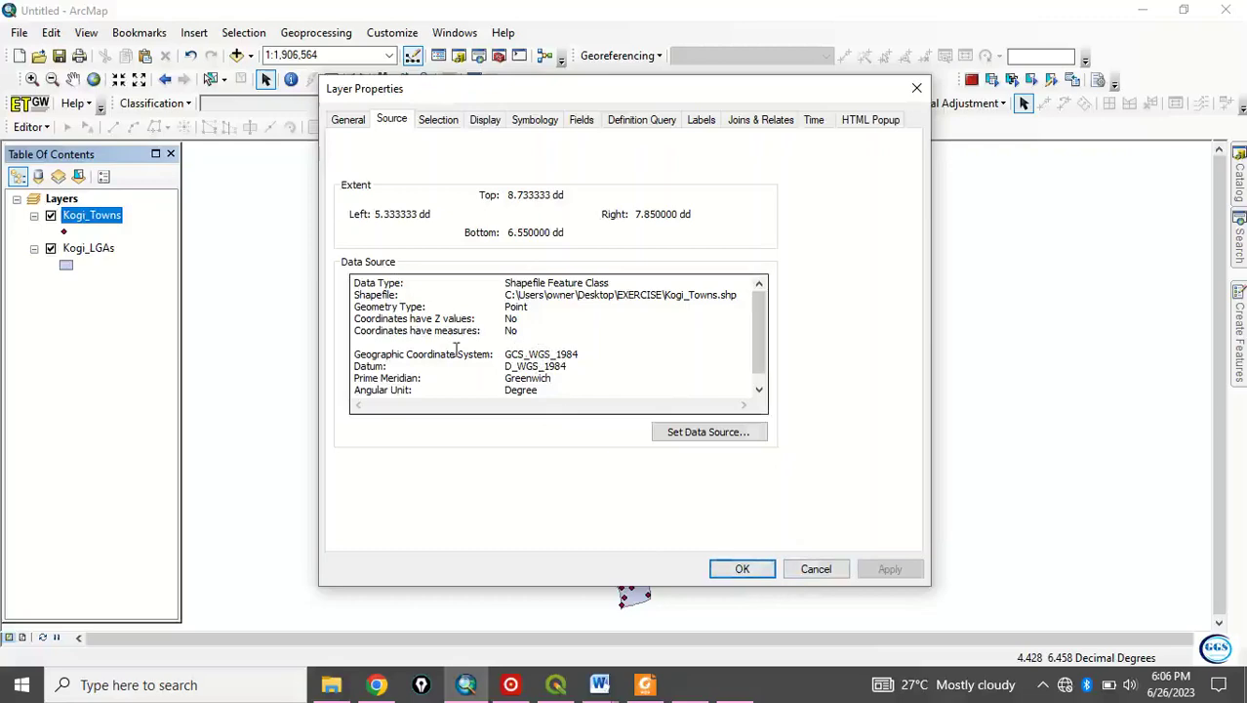
left_click(742, 569)
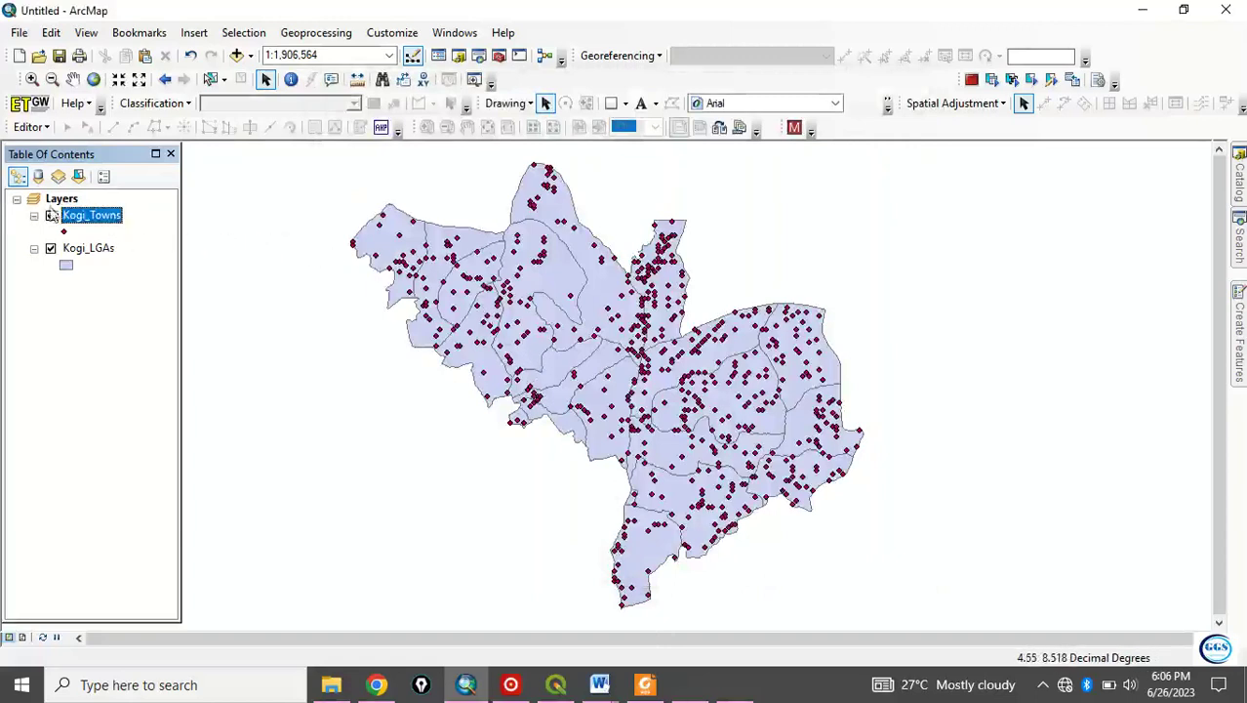
Step: Open the Kogi_Towns attribute table and maximize it to show all 839 records
right_click(88, 220)
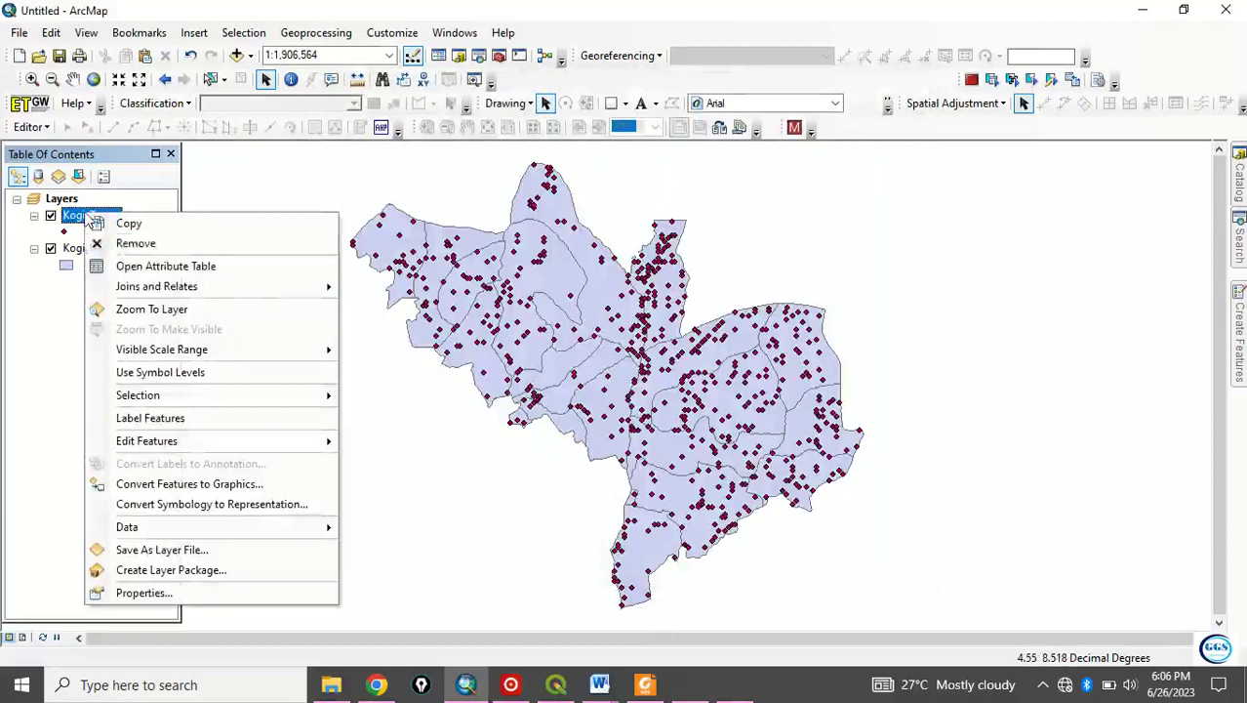
left_click(156, 266)
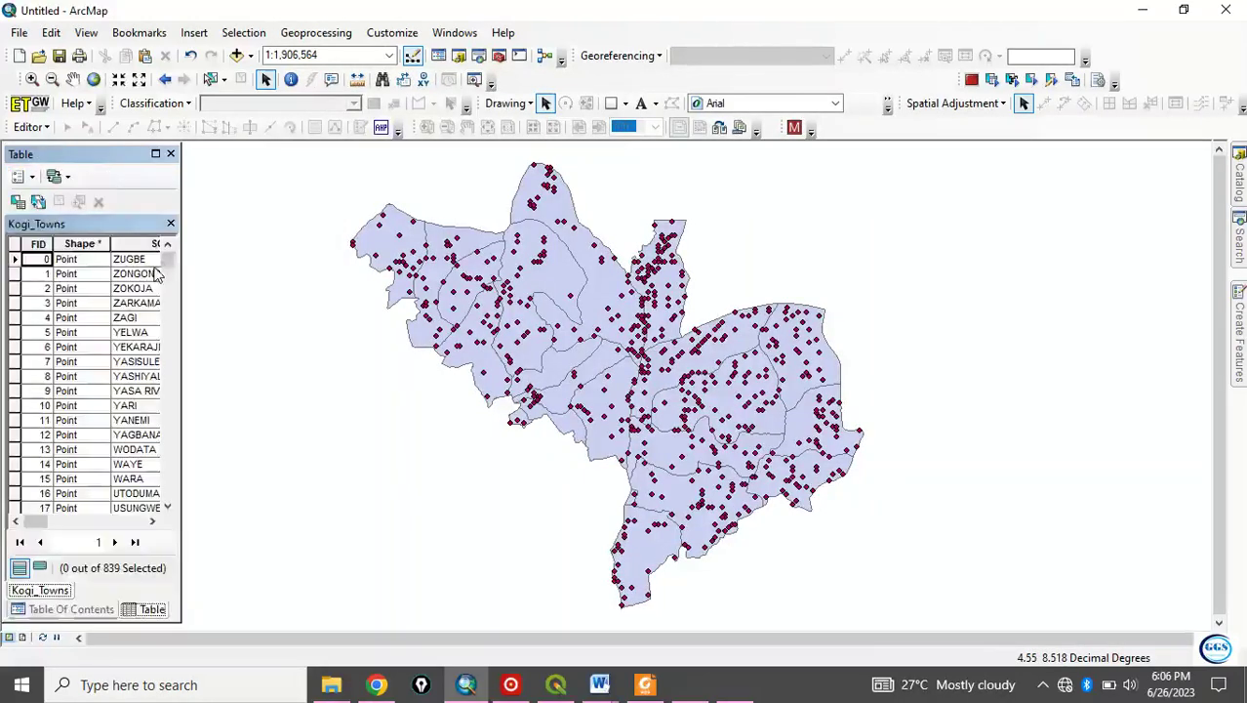
left_click(157, 154)
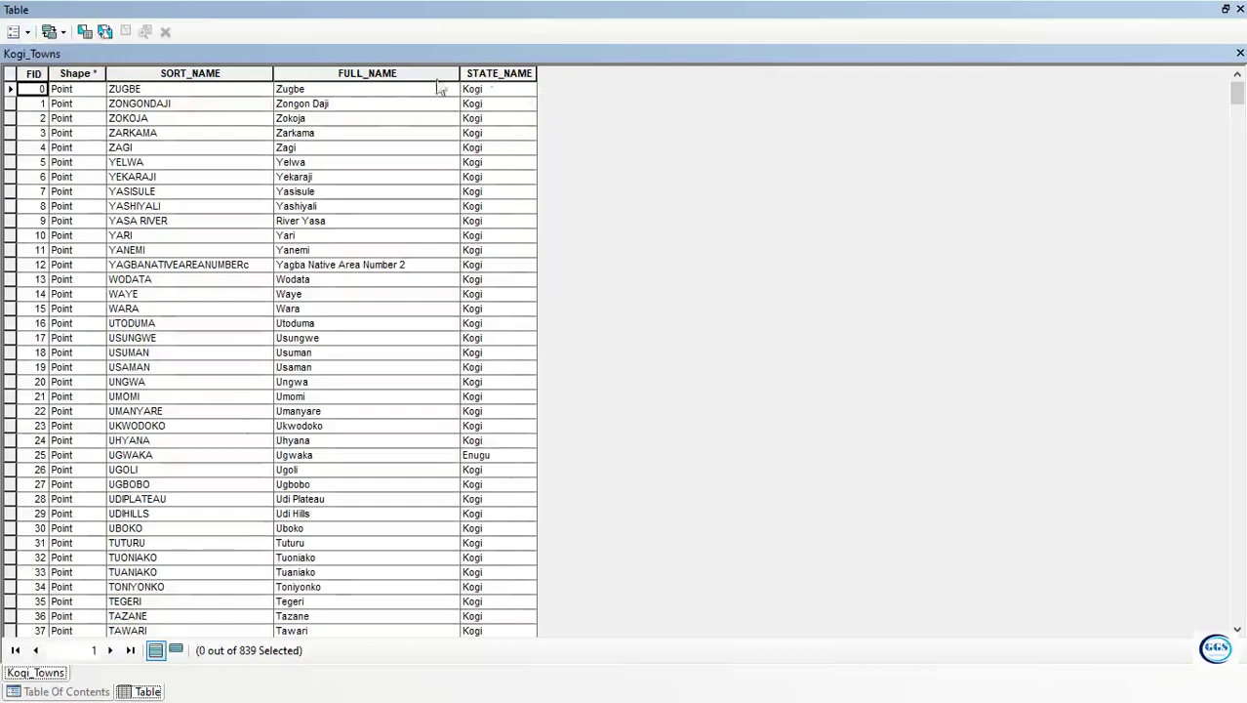
Step: Add a Longitude field of type Double, precision 10 and scale 6, to the table
left_click(29, 33)
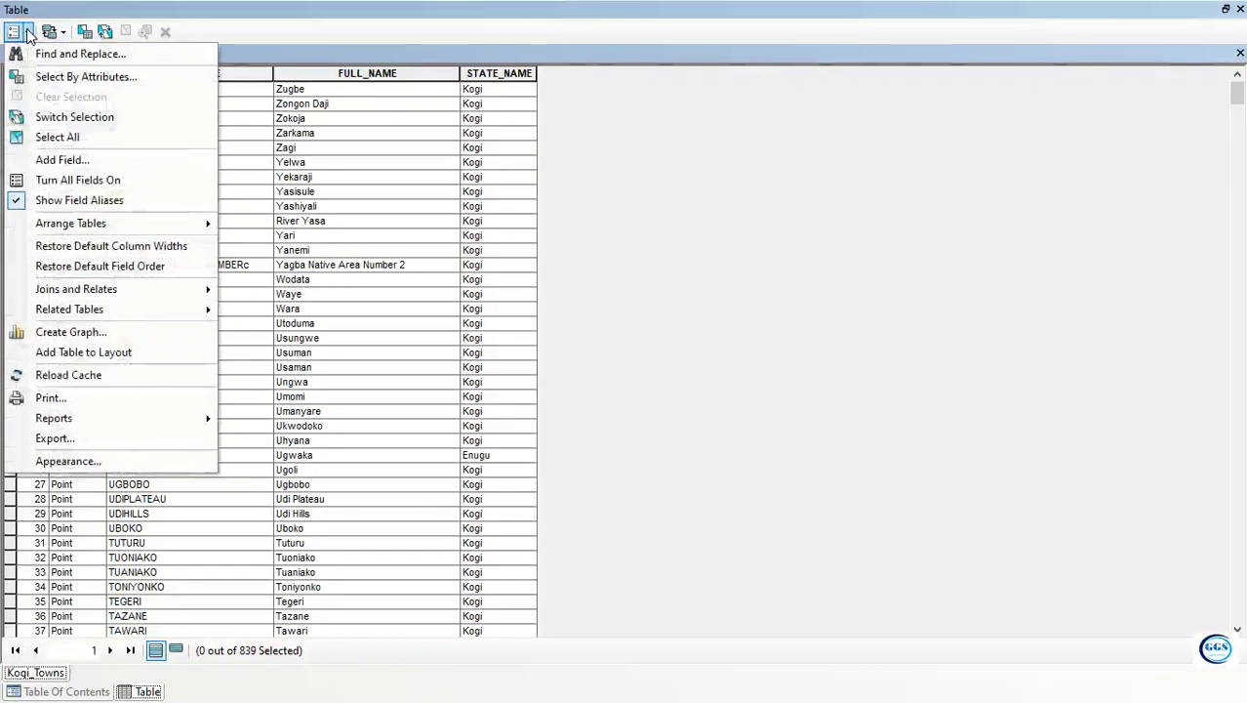
left_click(68, 160)
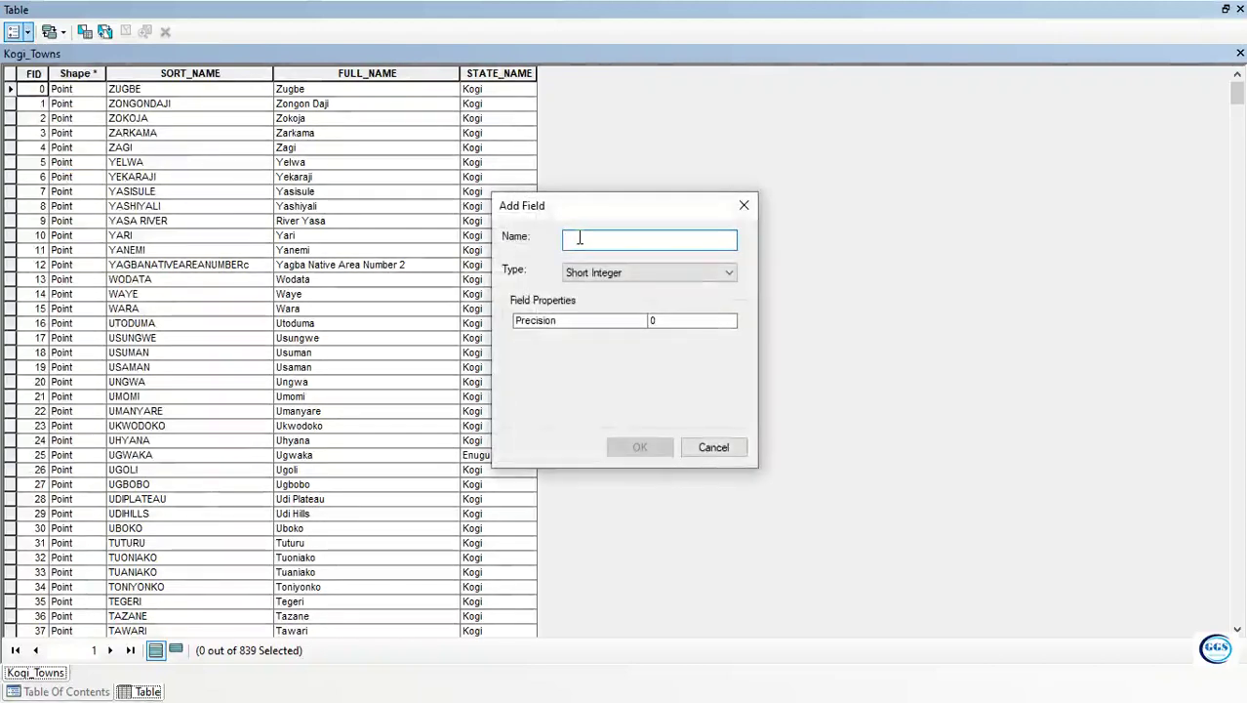
type("Lo")
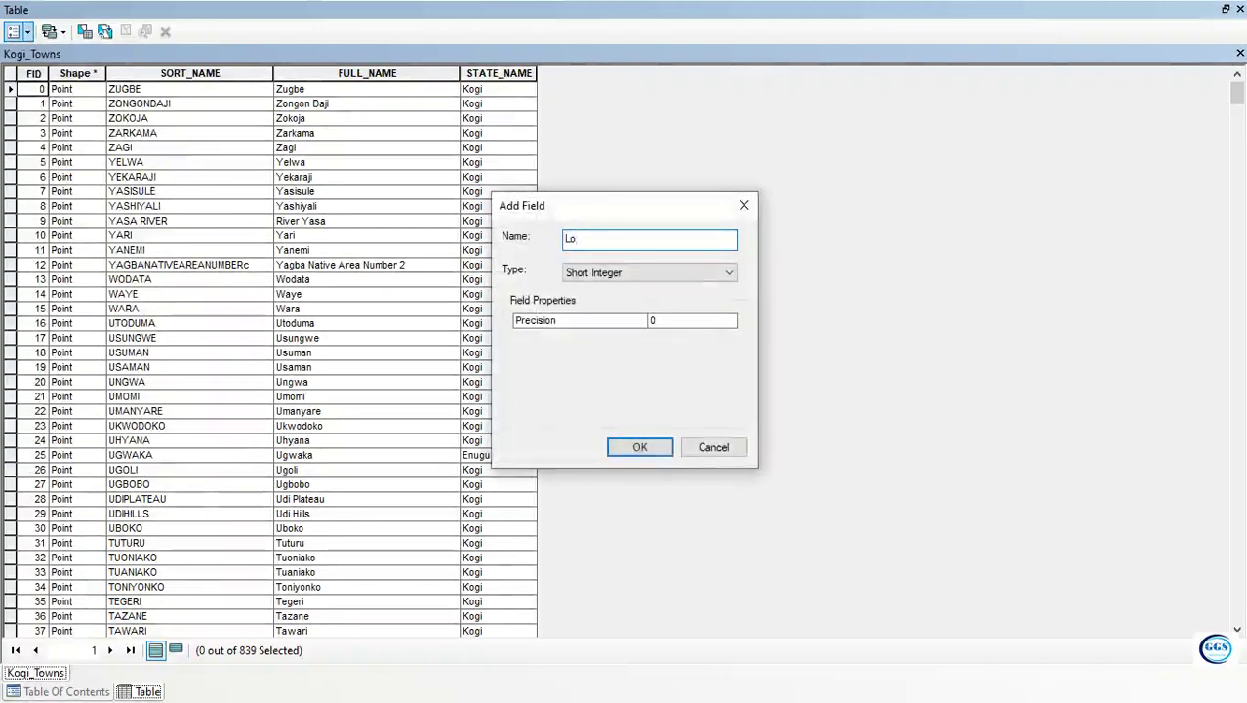
type("ngitude")
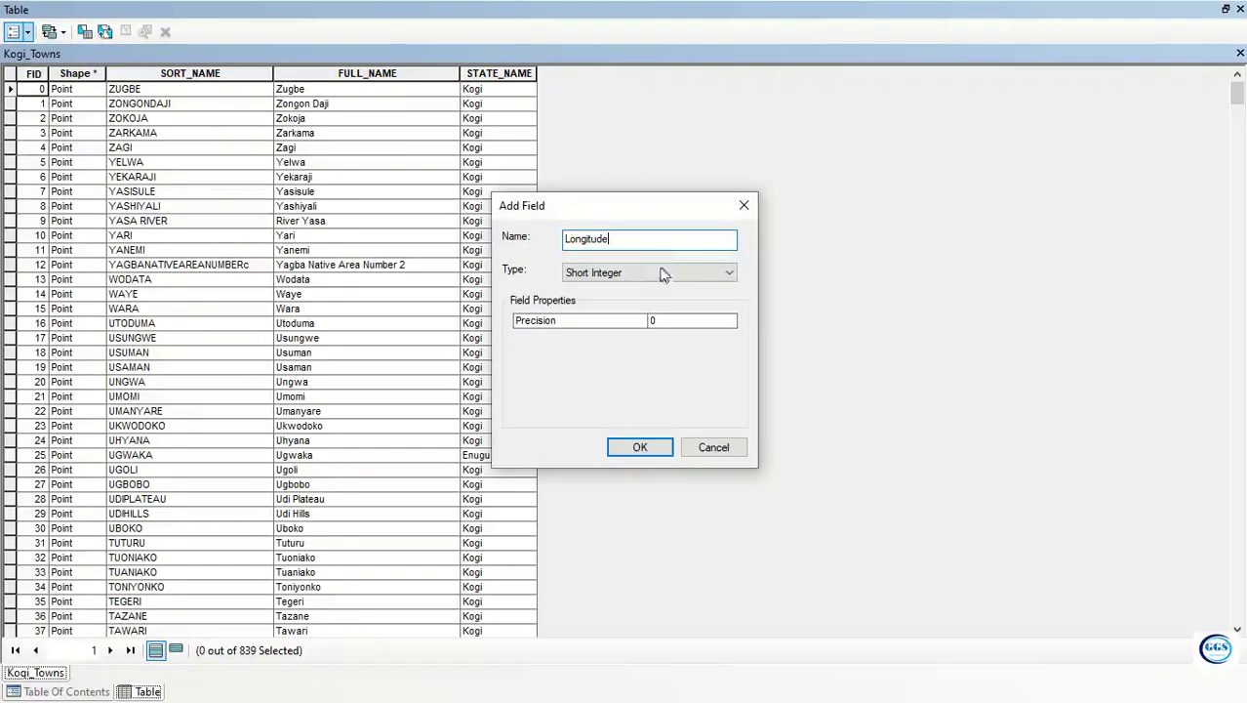
left_click(594, 277)
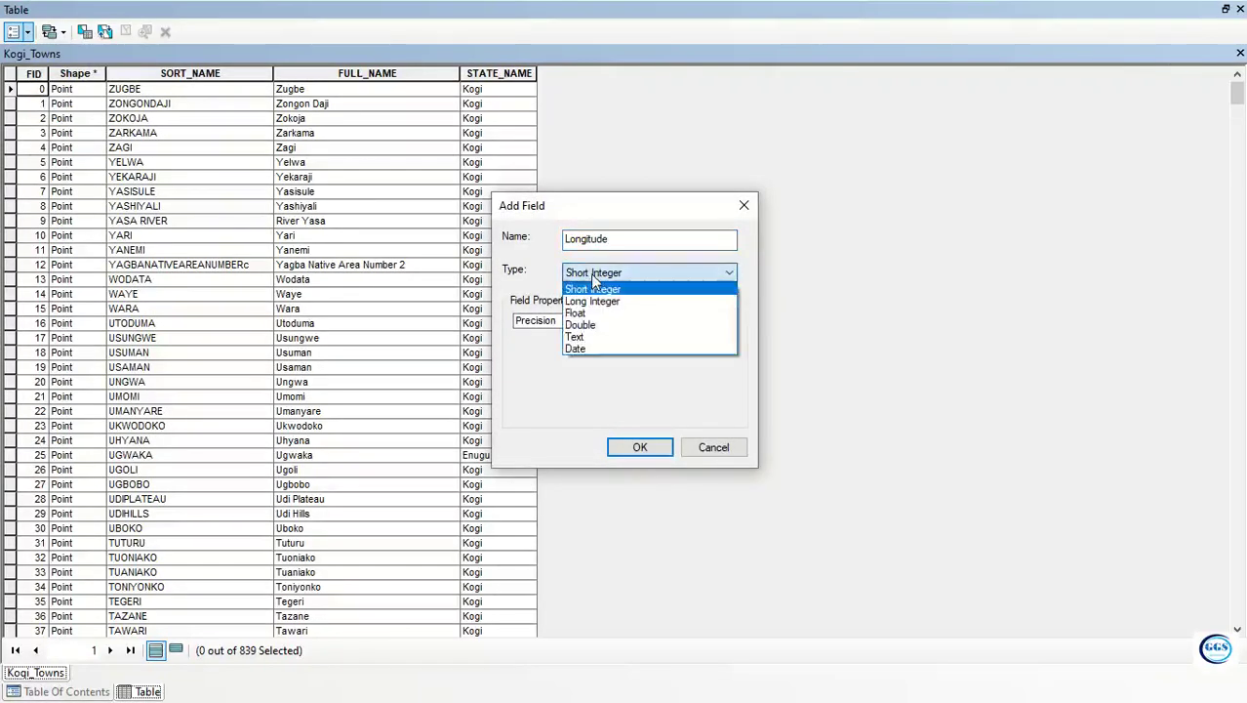
left_click(582, 325)
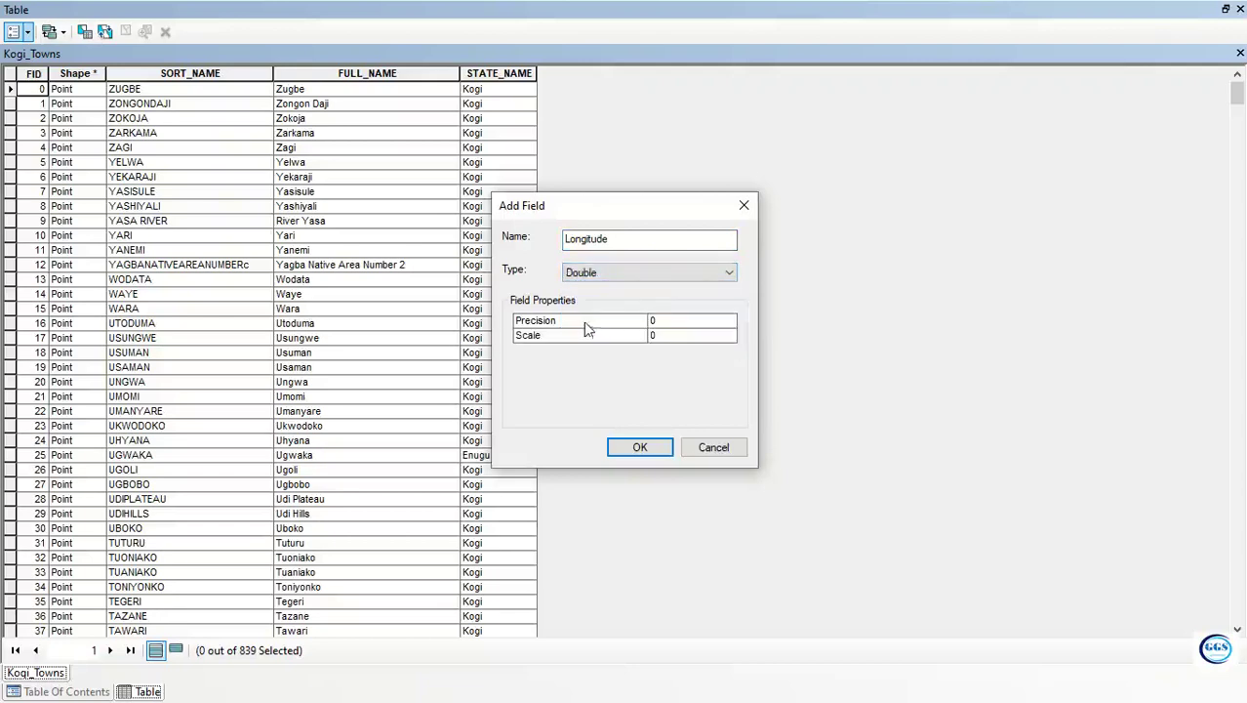
left_click(657, 323)
left_click(654, 322)
left_click(654, 335)
left_click(640, 448)
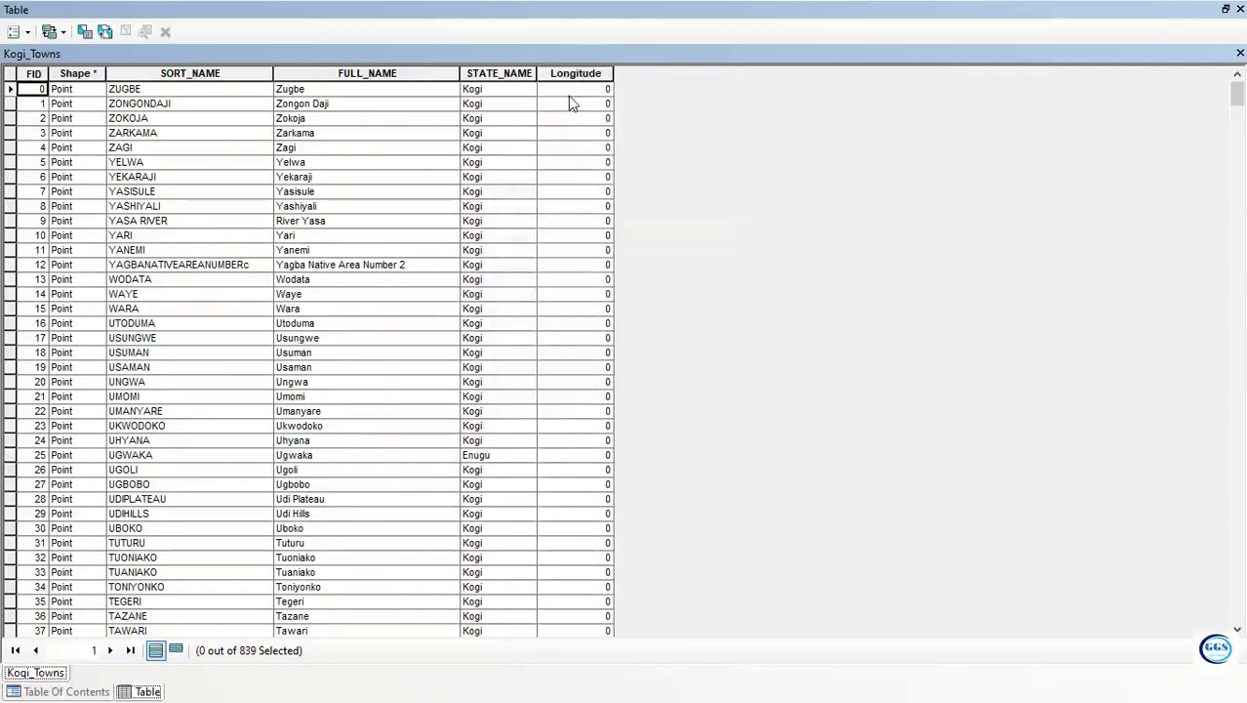
left_click(27, 33)
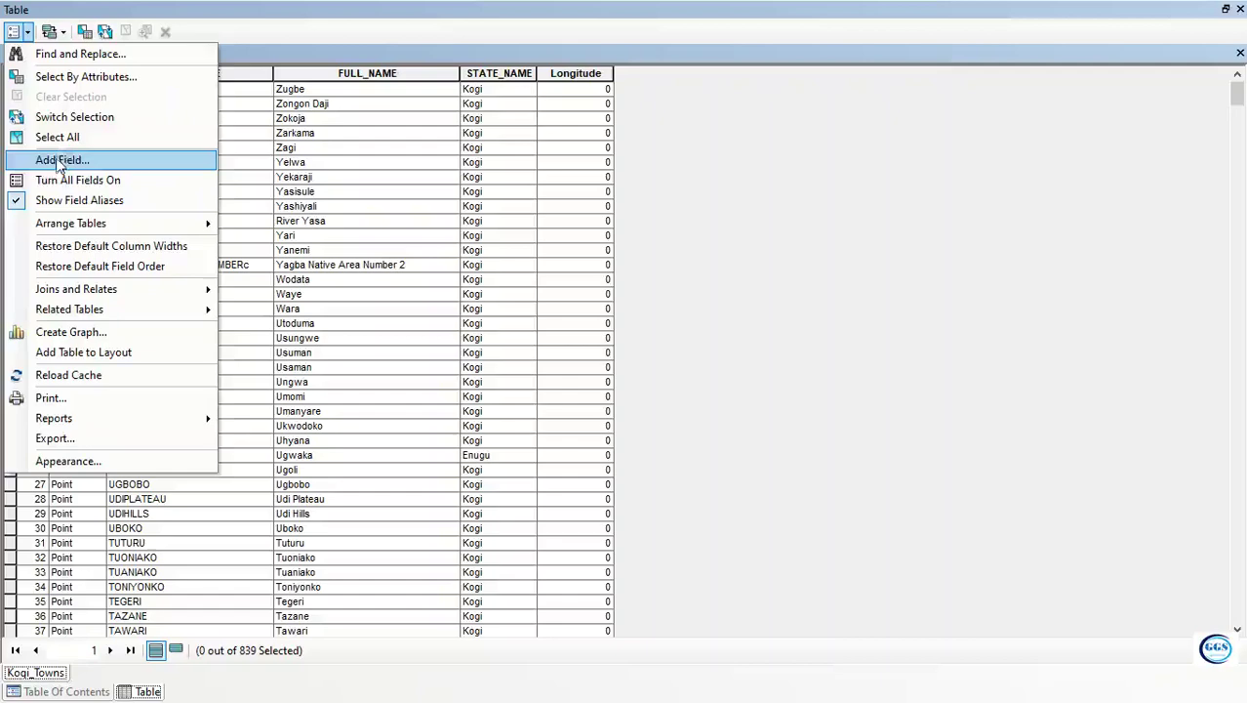
Step: Add a Latitude field of type Double with precision 10 and scale 6
left_click(58, 159)
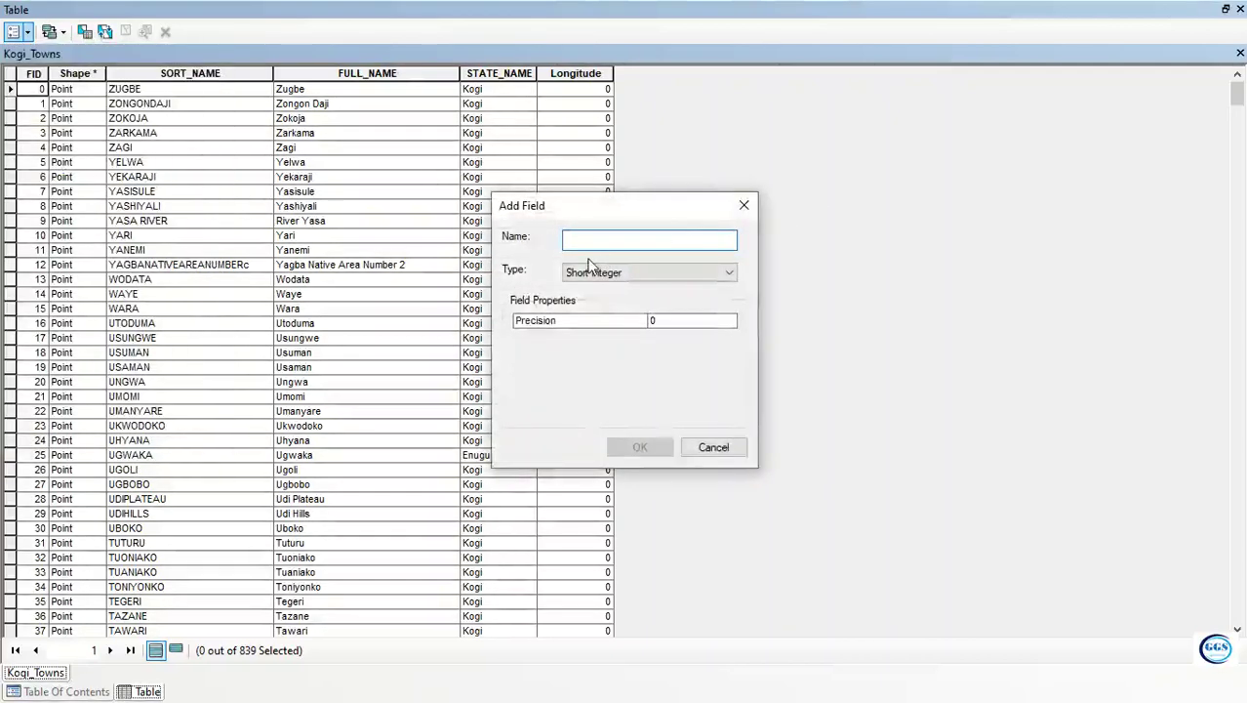
type("Latitude")
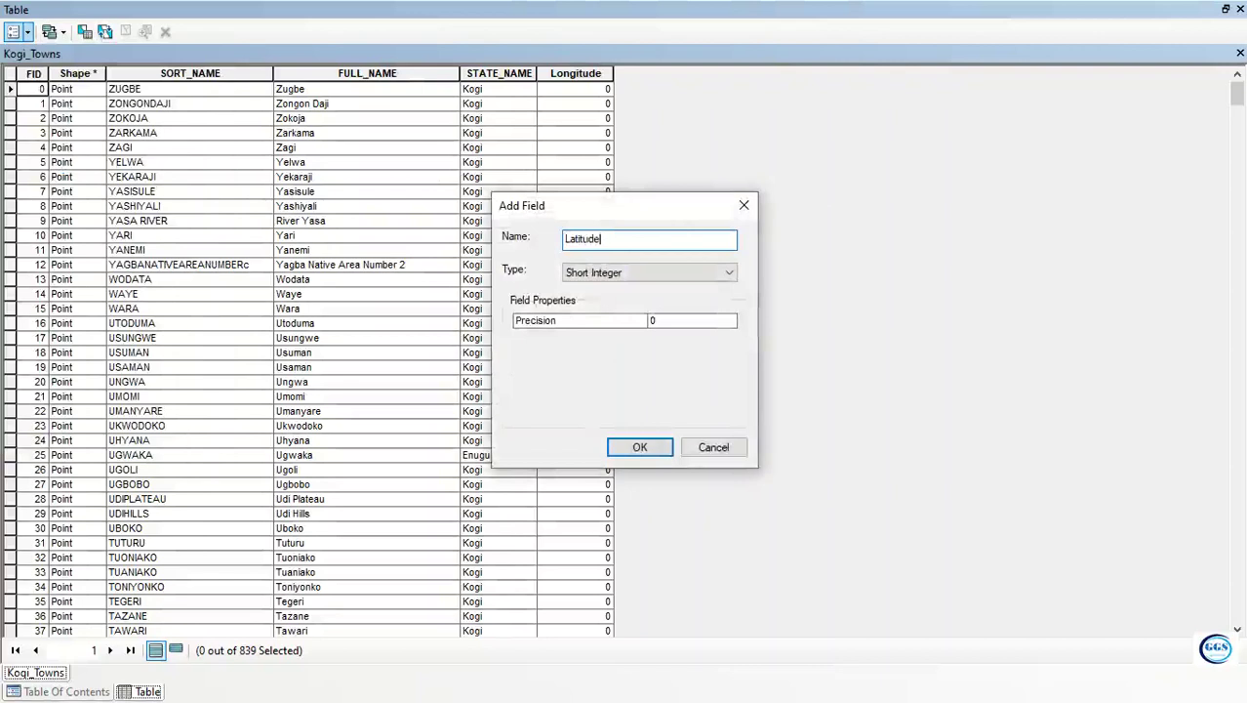
left_click(614, 272)
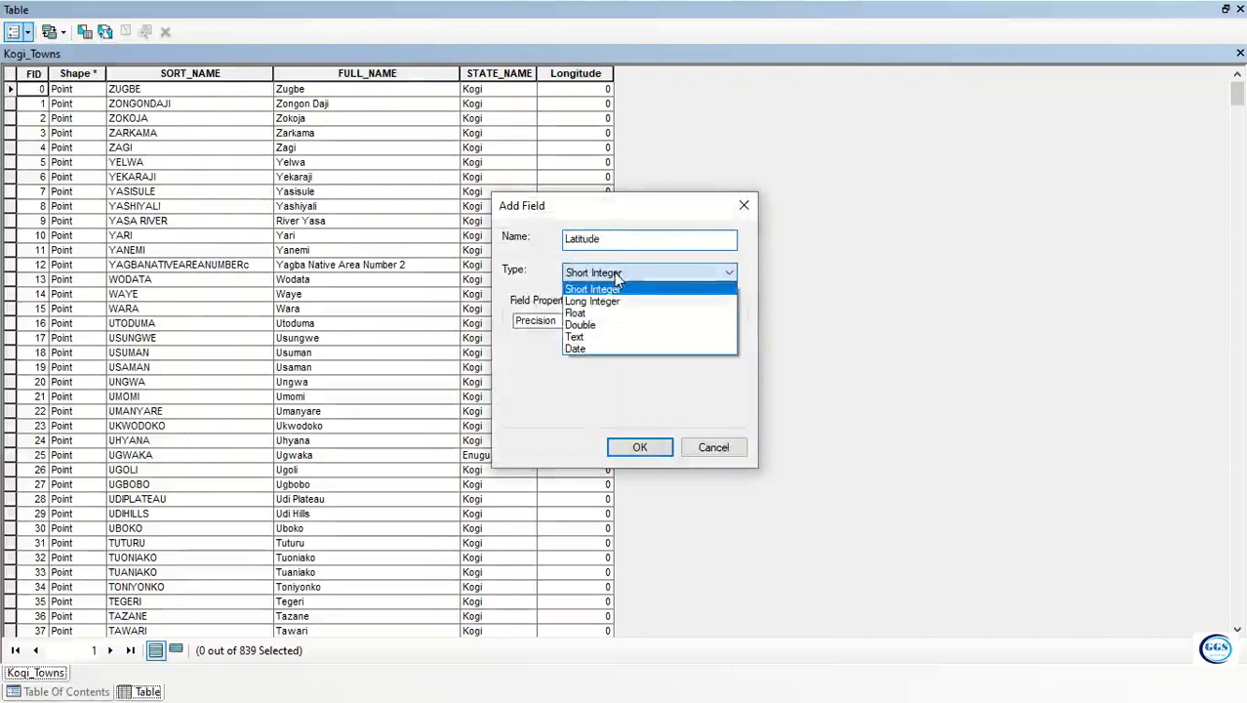
left_click(587, 328)
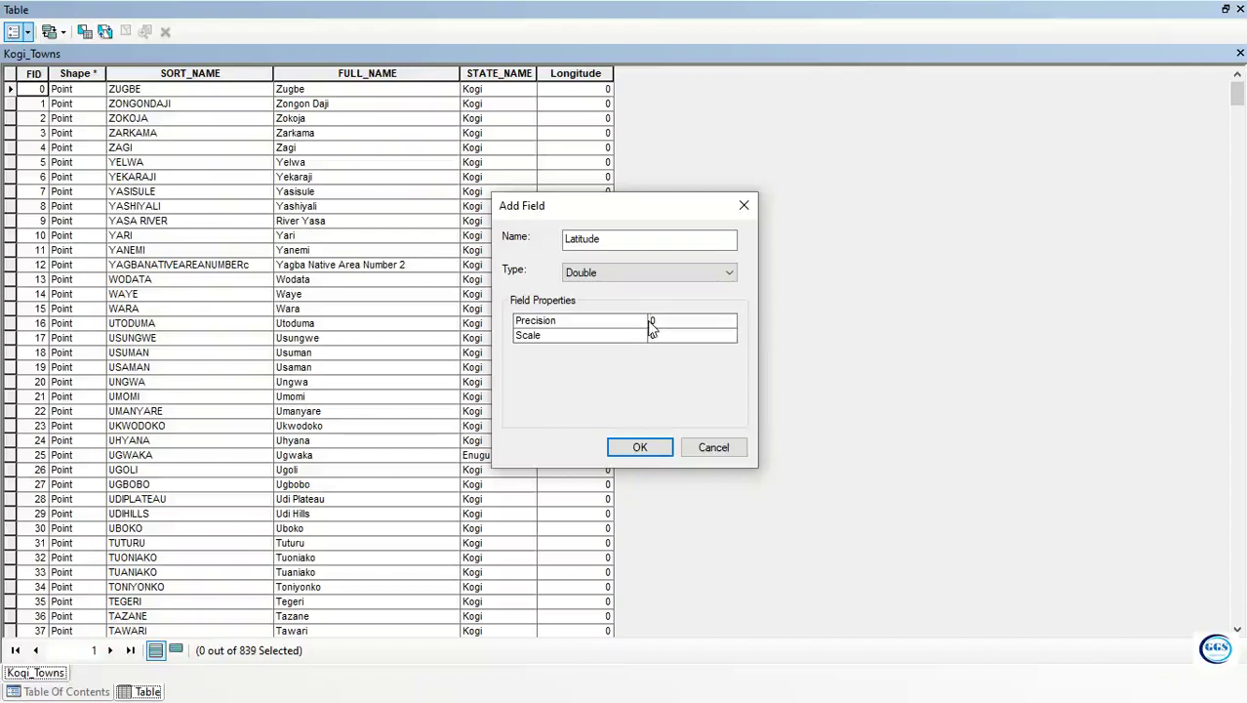
type("10")
left_click(653, 337)
left_click(639, 447)
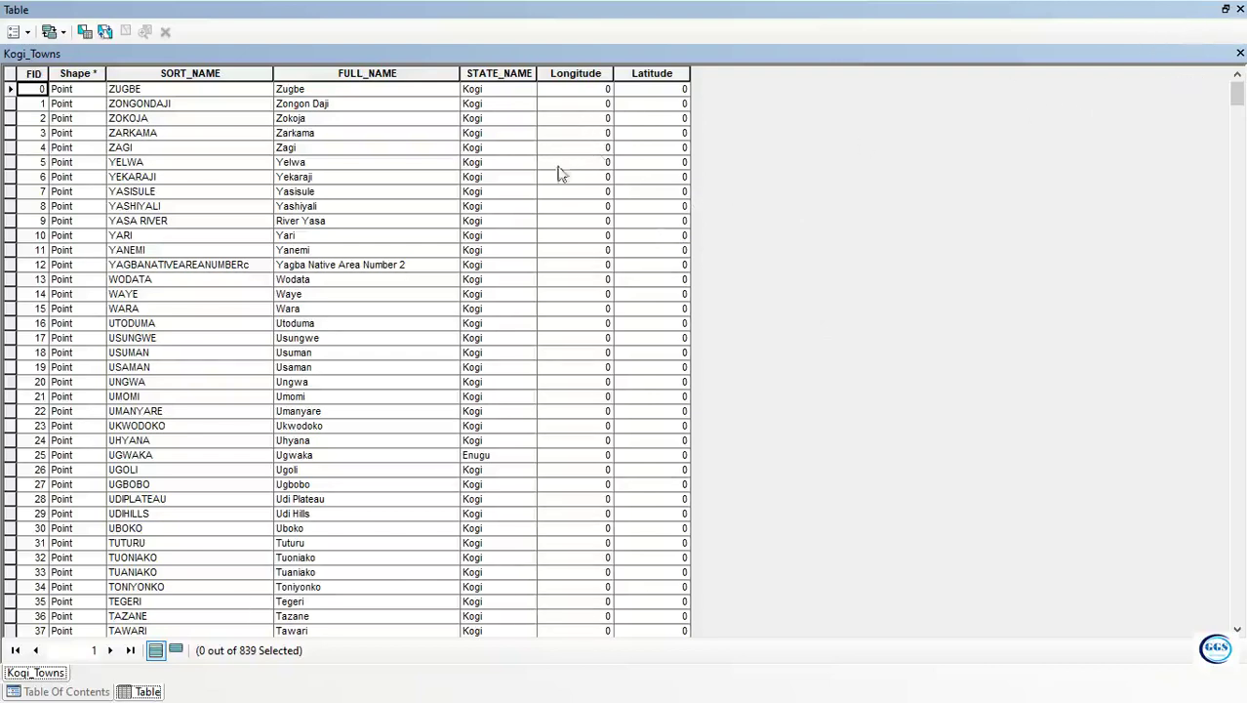
left_click(1228, 11)
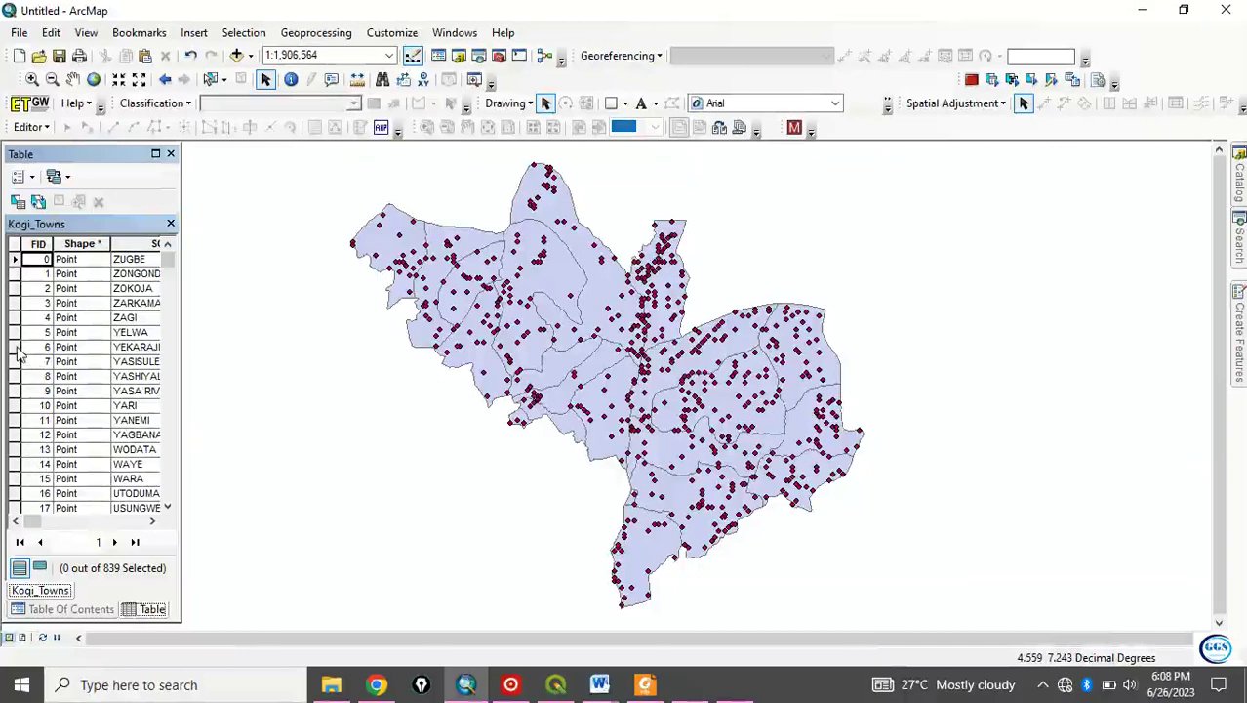
left_click_drag(16, 349, 16, 422)
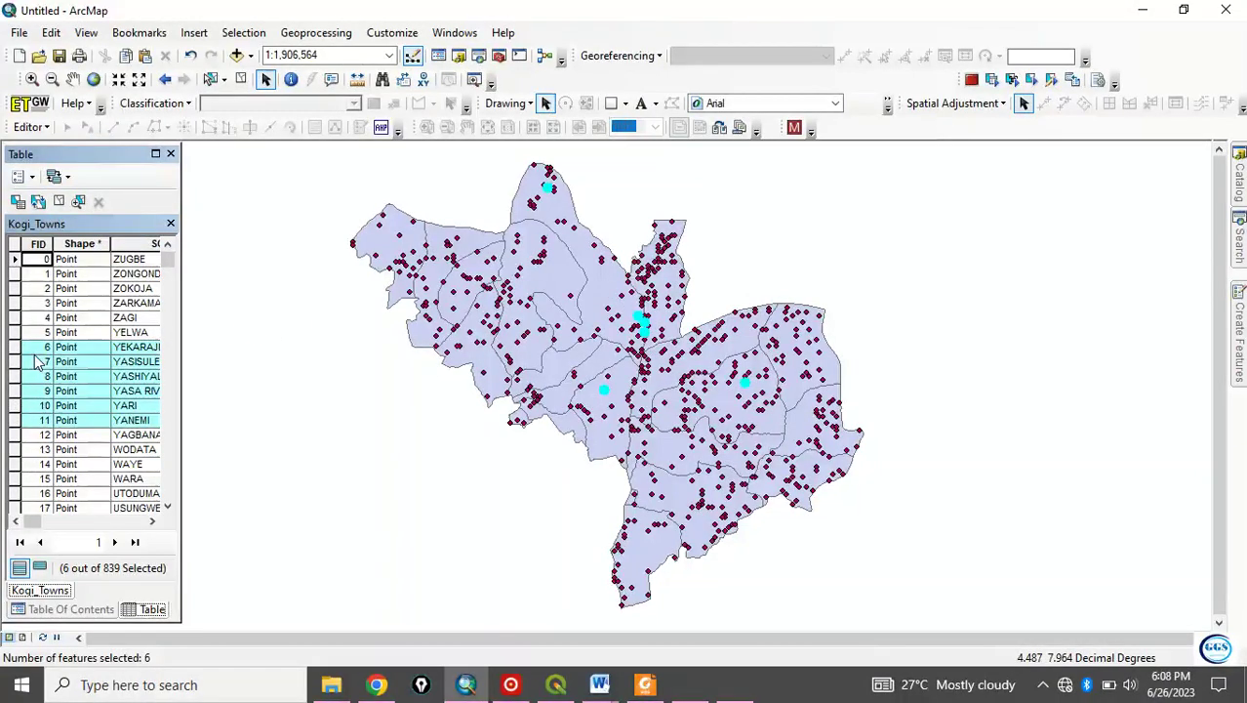
left_click(78, 201)
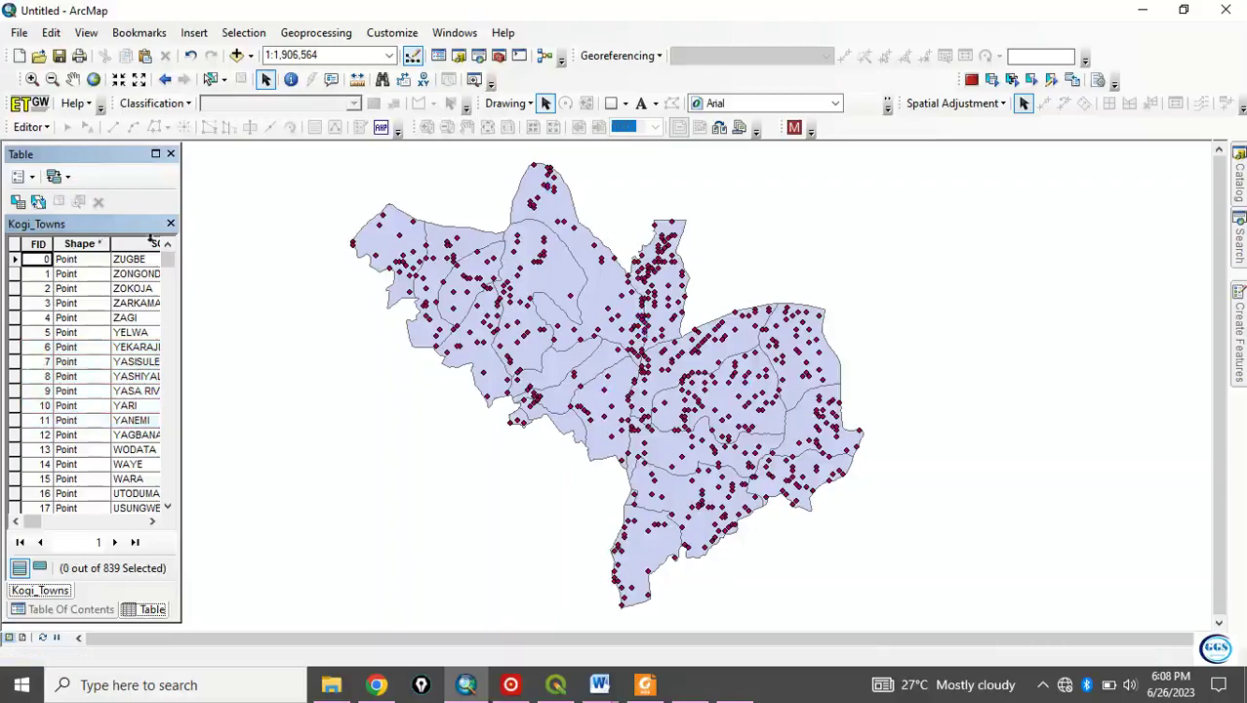
left_click(156, 154)
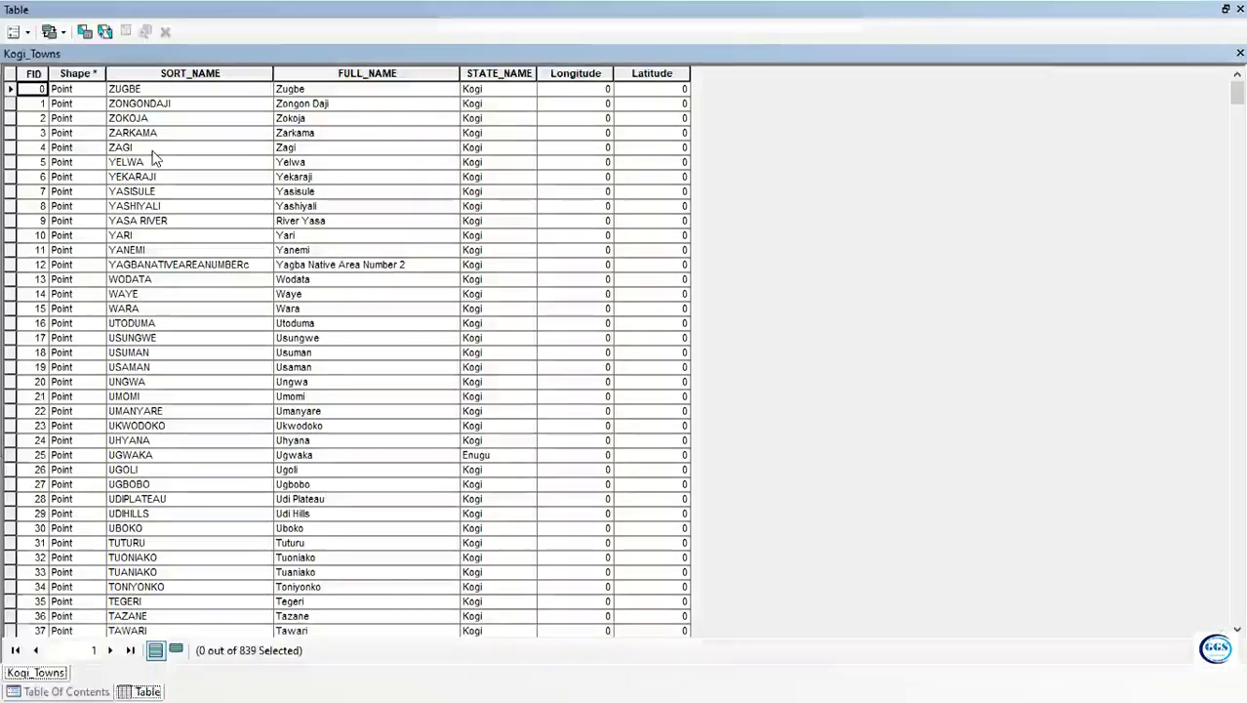
Step: Fill Longitude with each point's X coordinate in decimal degrees using Calculate Geometry
right_click(574, 74)
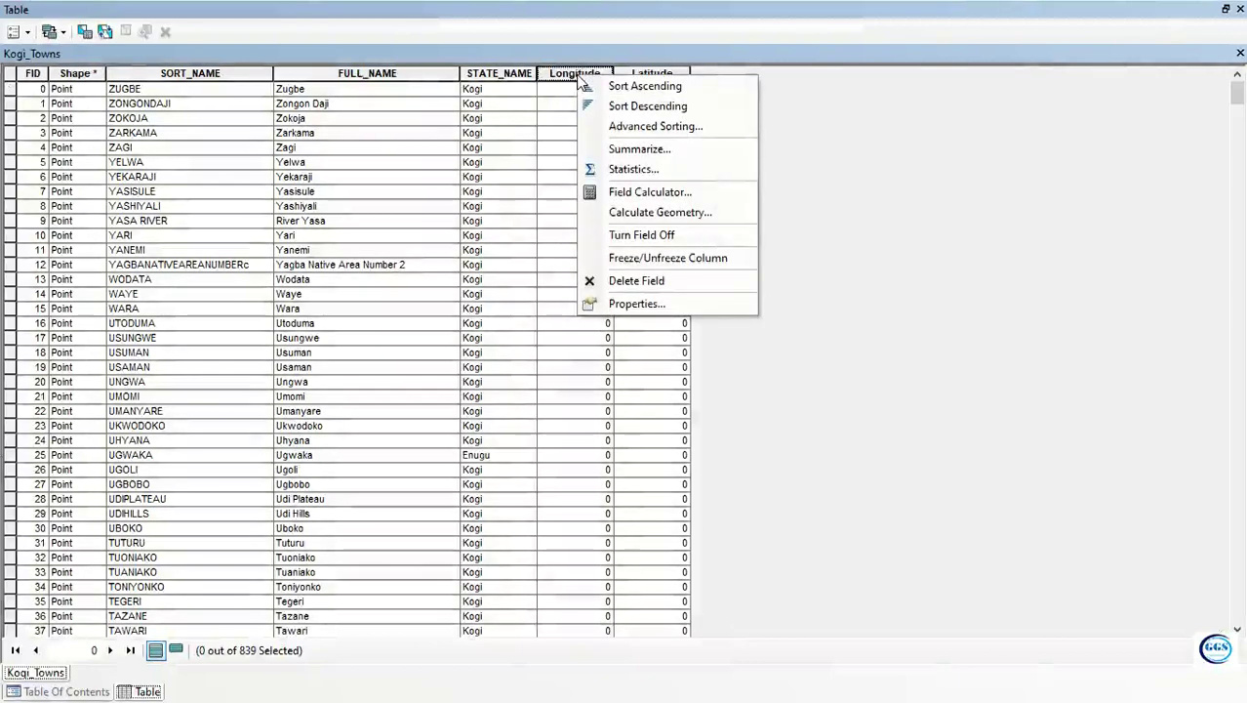
left_click(687, 220)
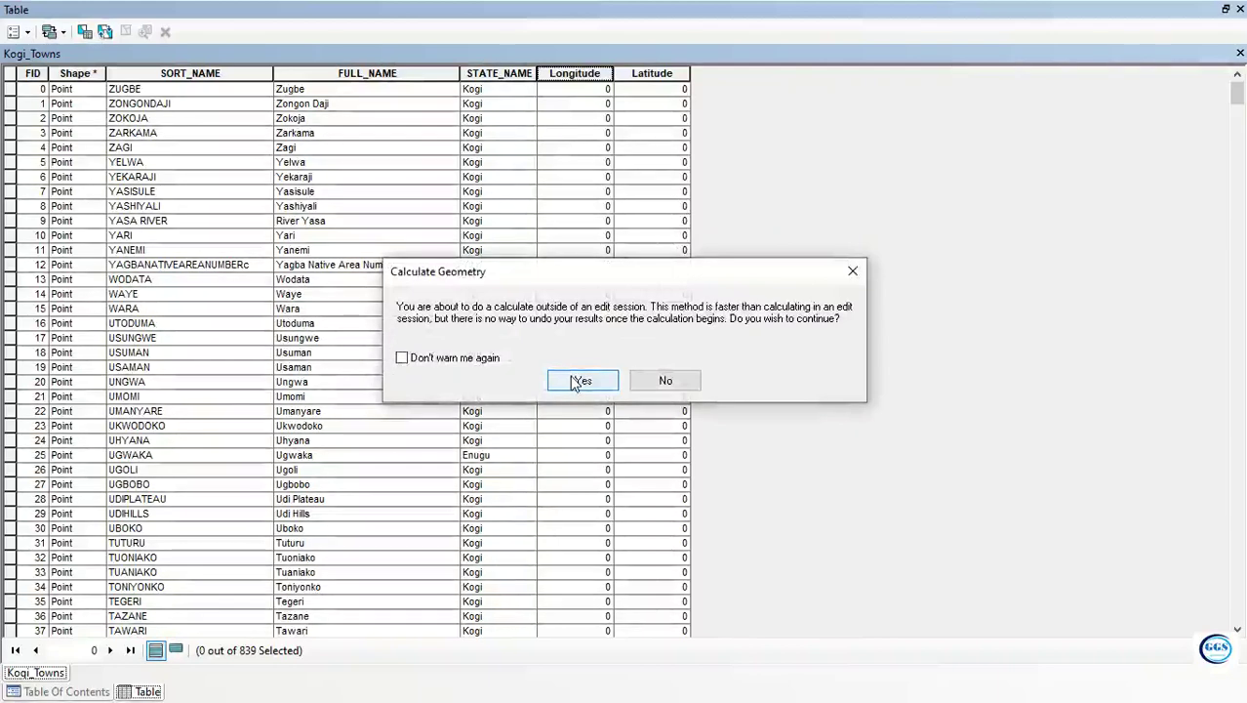
left_click(575, 383)
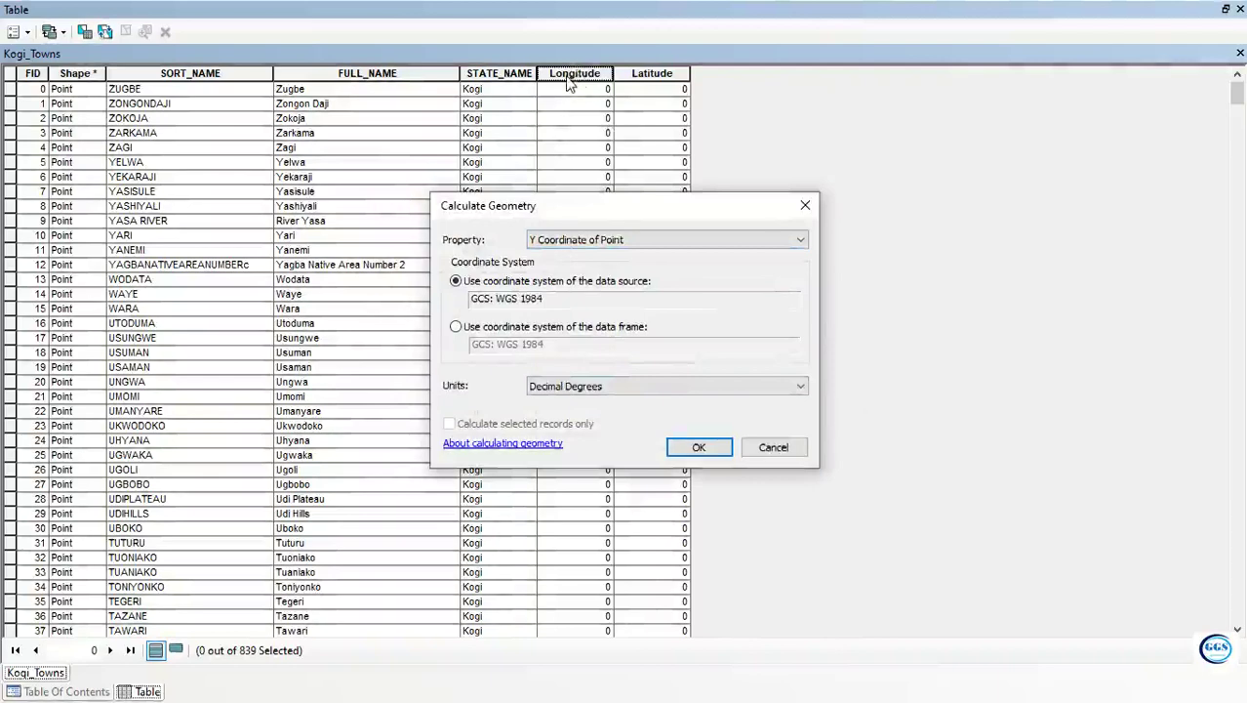
left_click(797, 242)
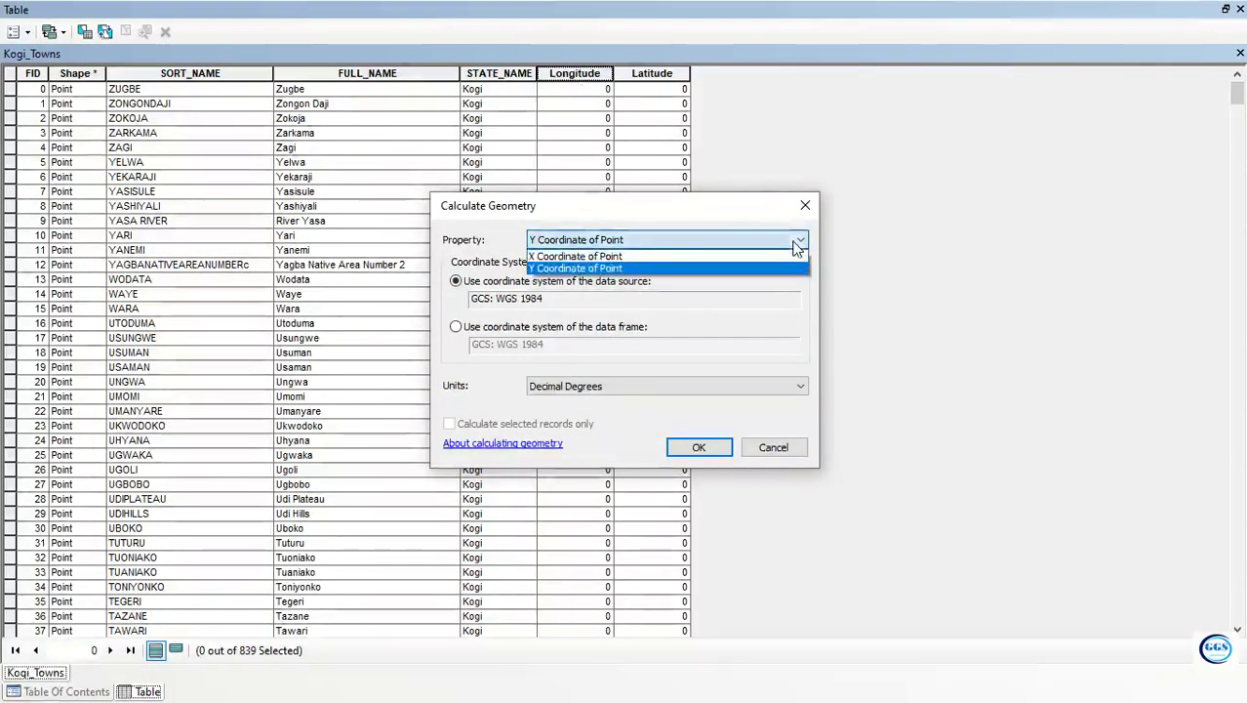
left_click(573, 256)
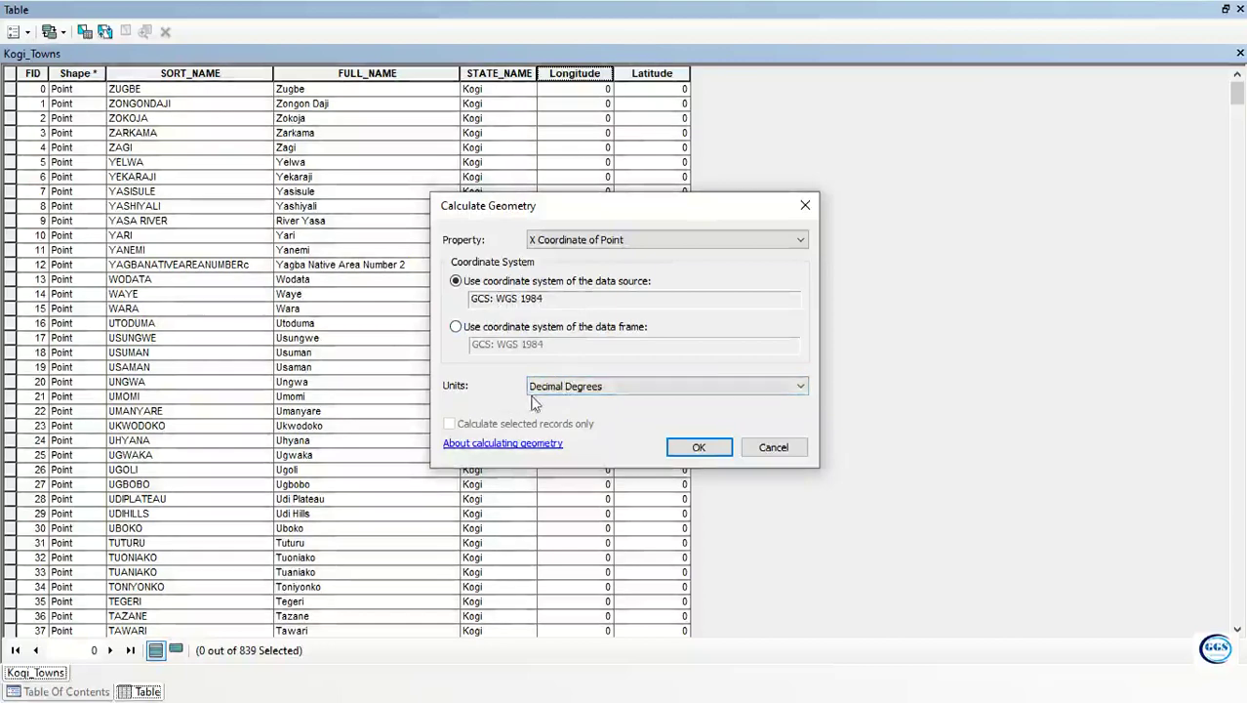
left_click(699, 447)
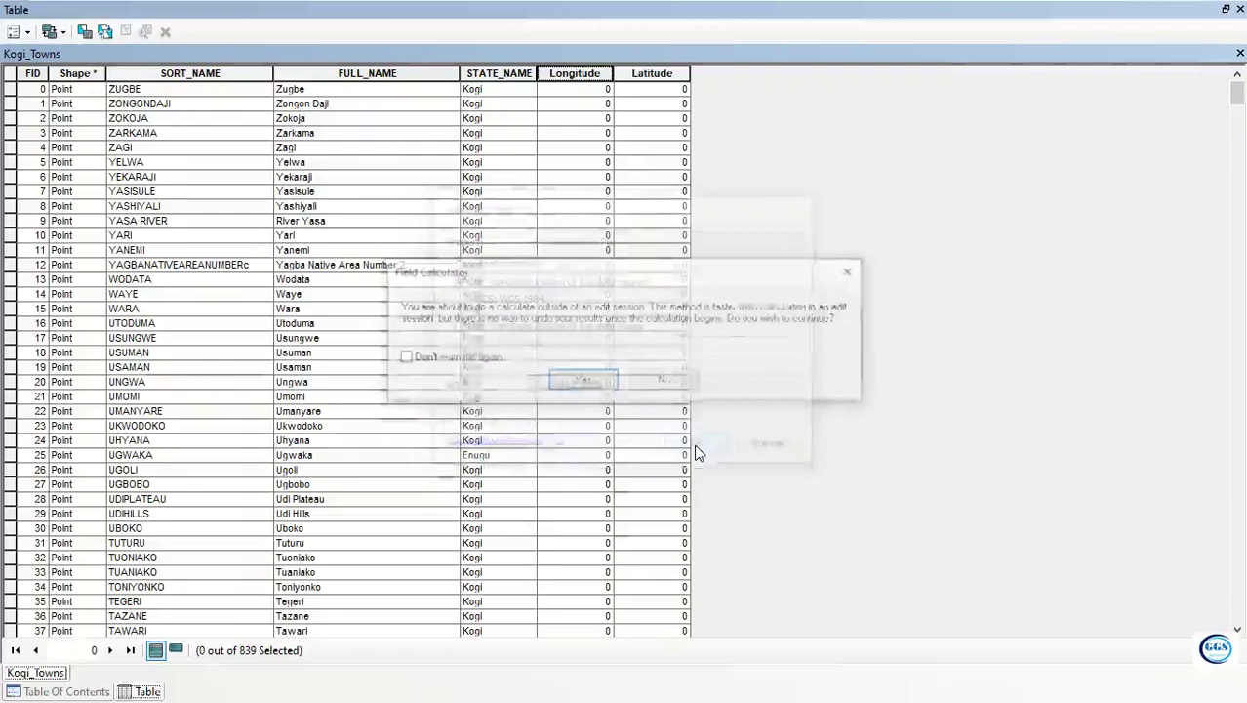
left_click(577, 381)
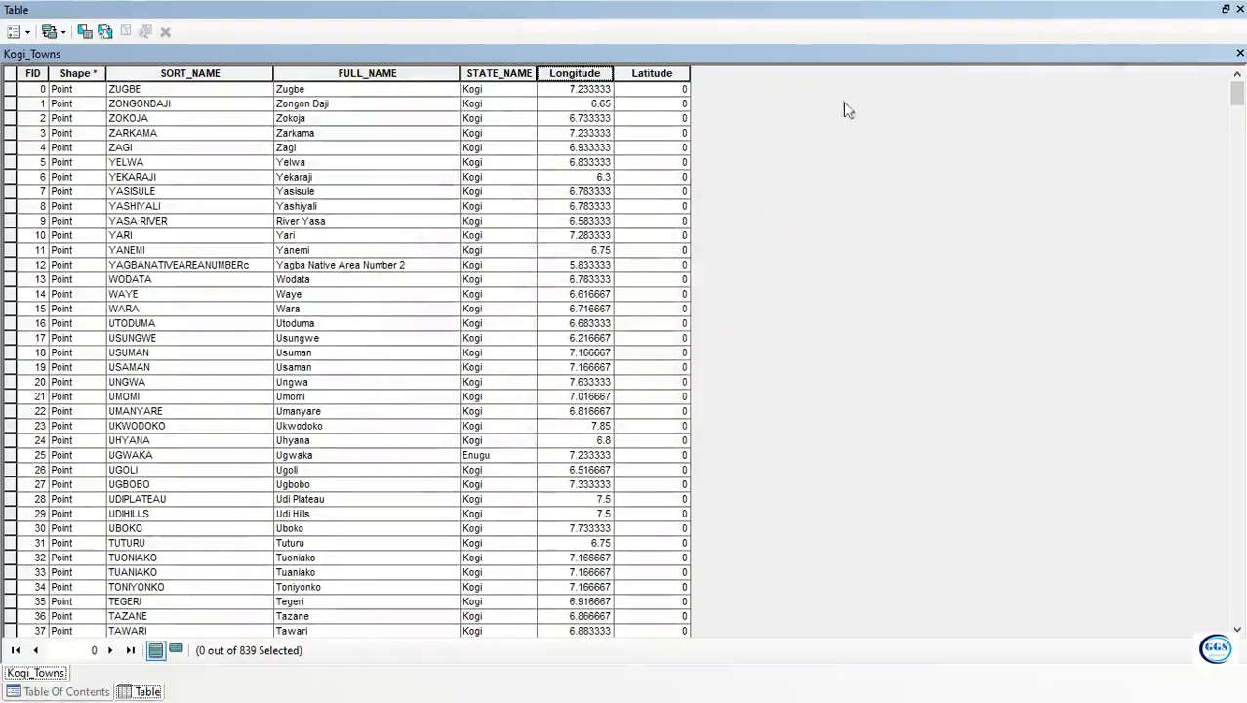
Step: Run Calculate Geometry on Latitude with Y Coordinate of Point in decimal degrees
right_click(635, 74)
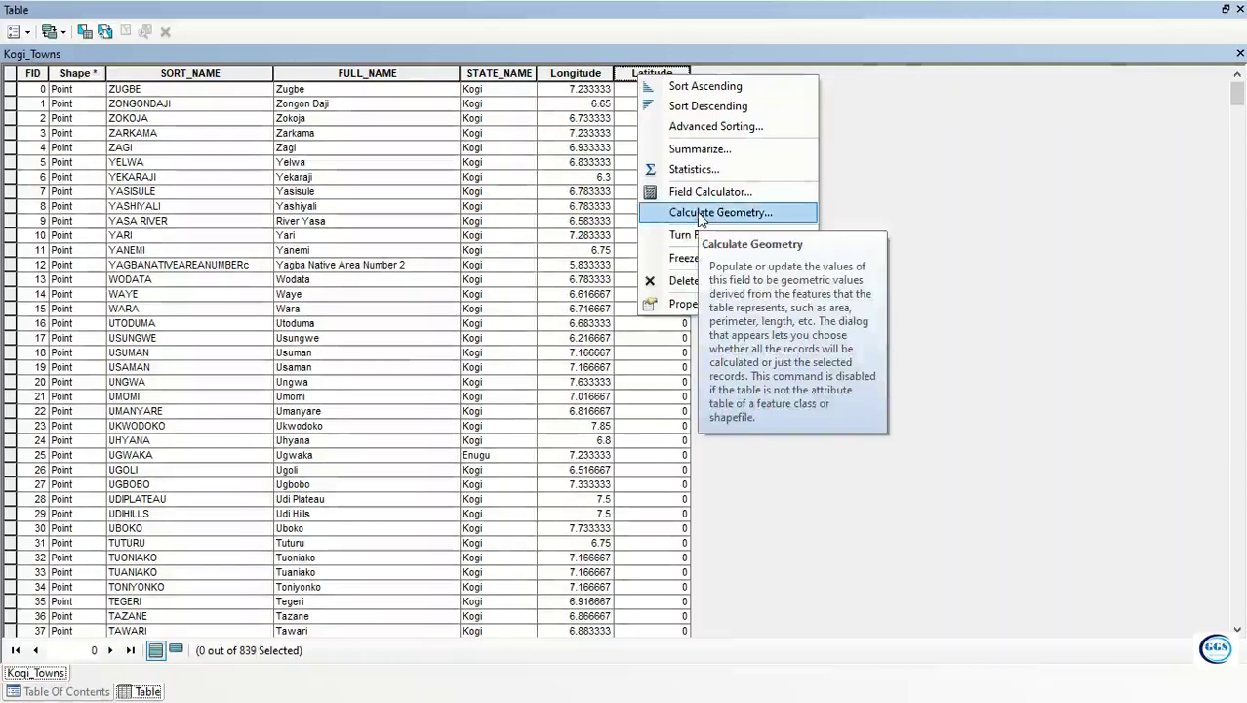
left_click(698, 214)
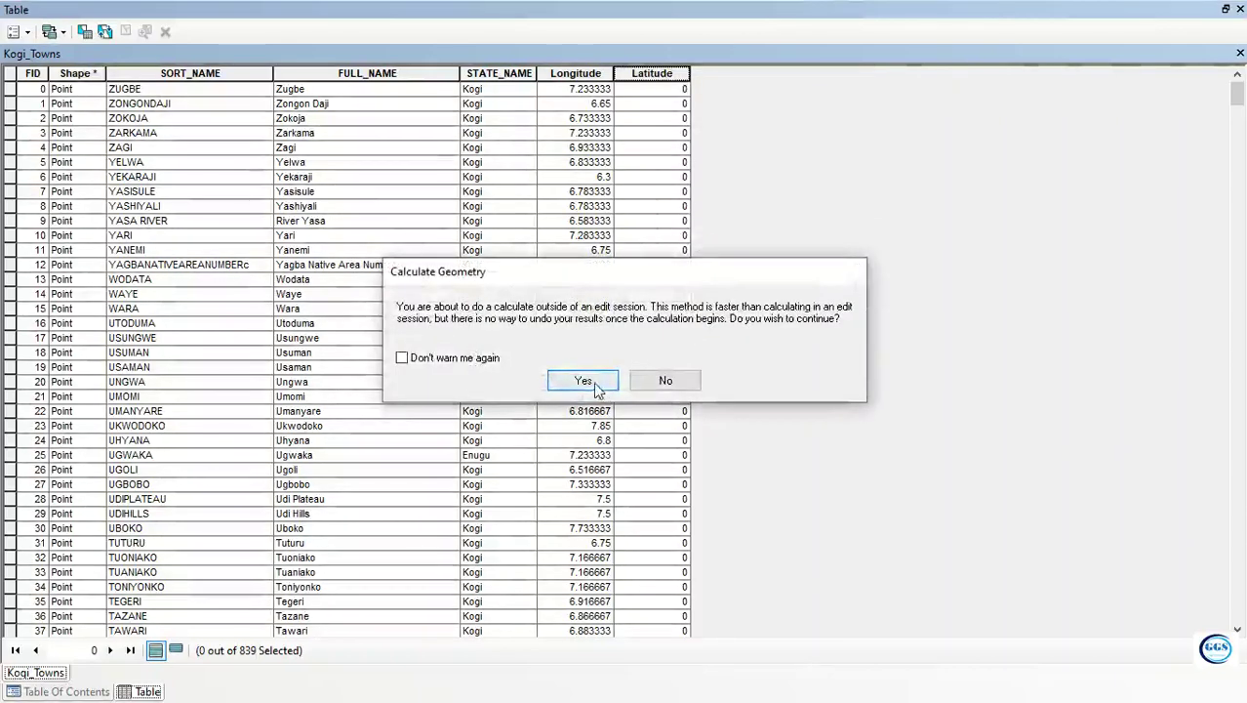
left_click(592, 380)
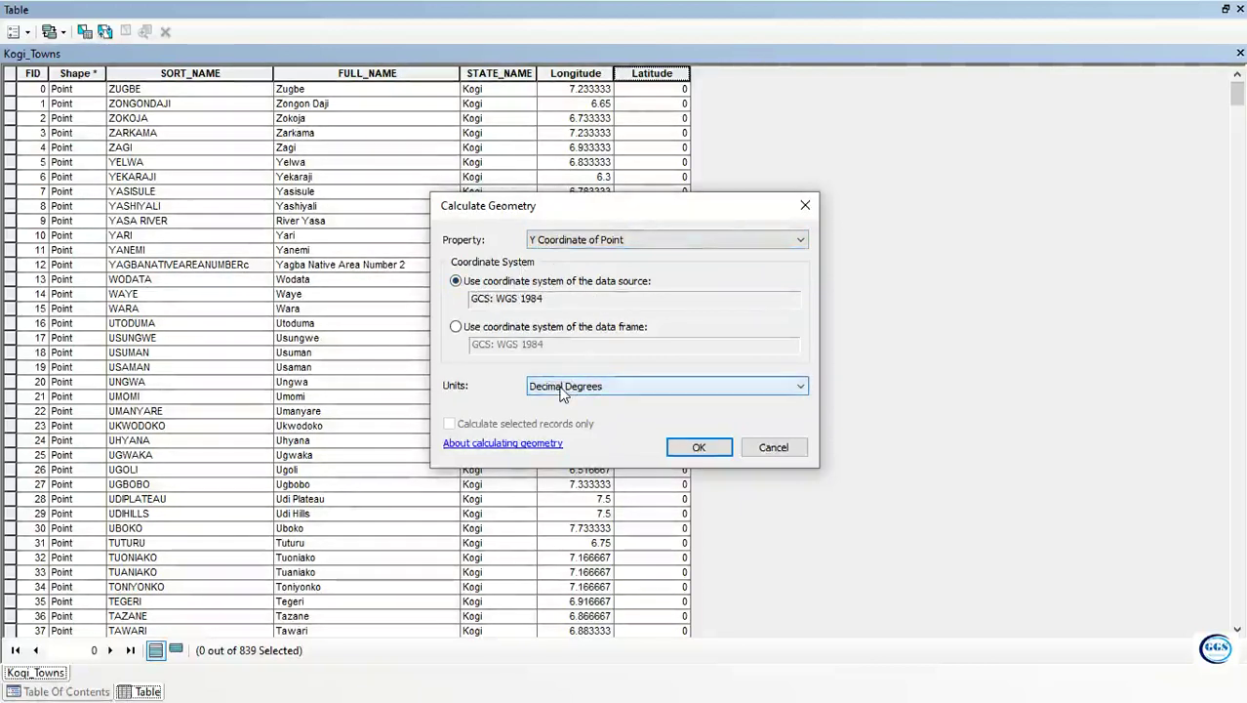
left_click(699, 448)
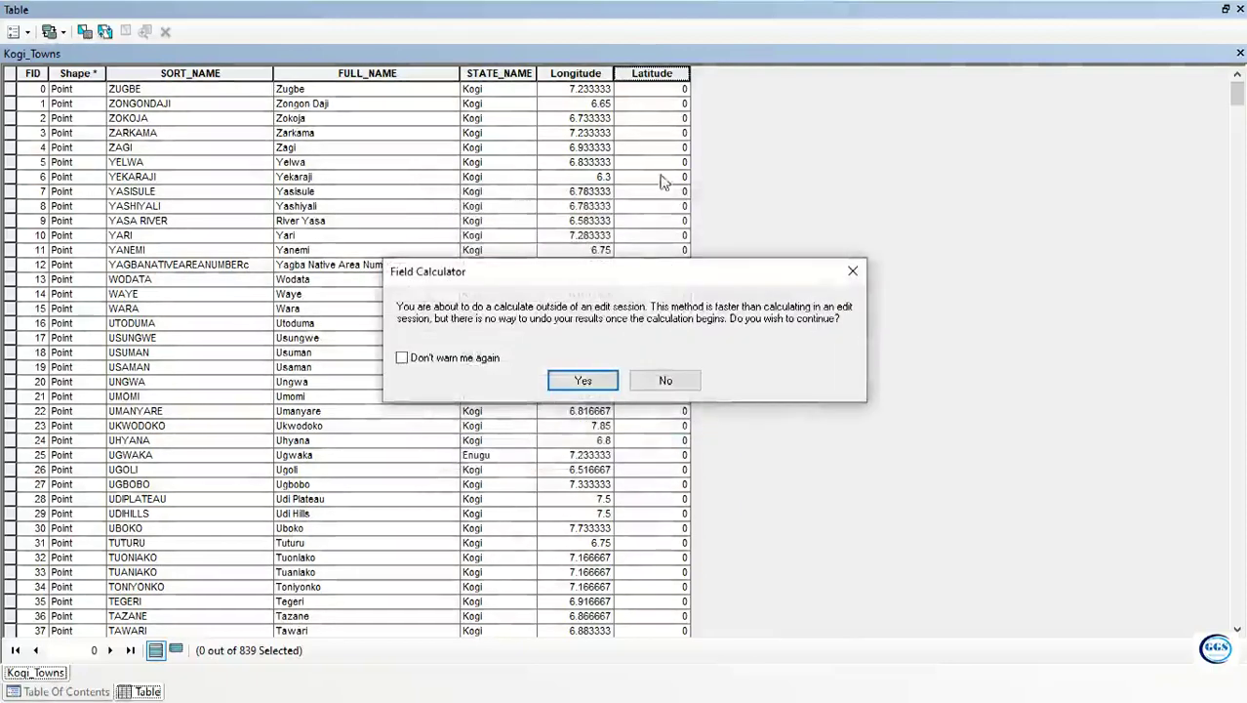
Step: Confirm the Latitude calculation, check the filled values, and dock the table beside the map
left_click(583, 381)
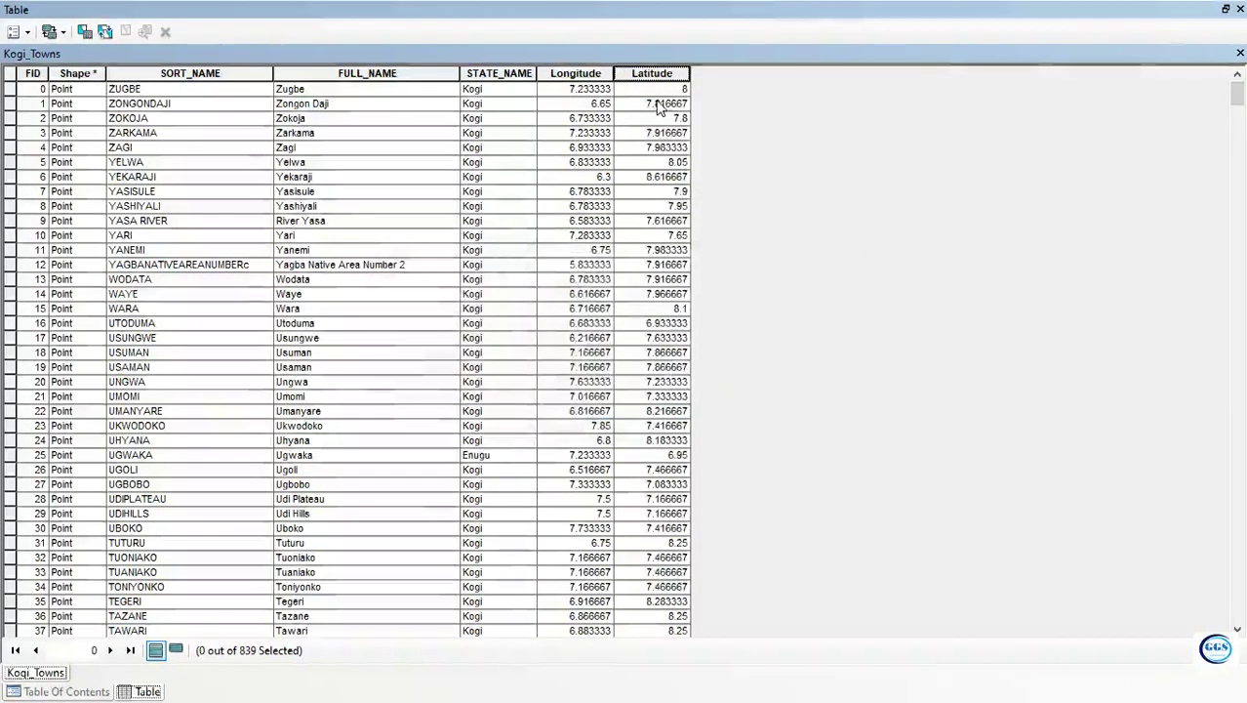
scroll(586, 400, "down", 1)
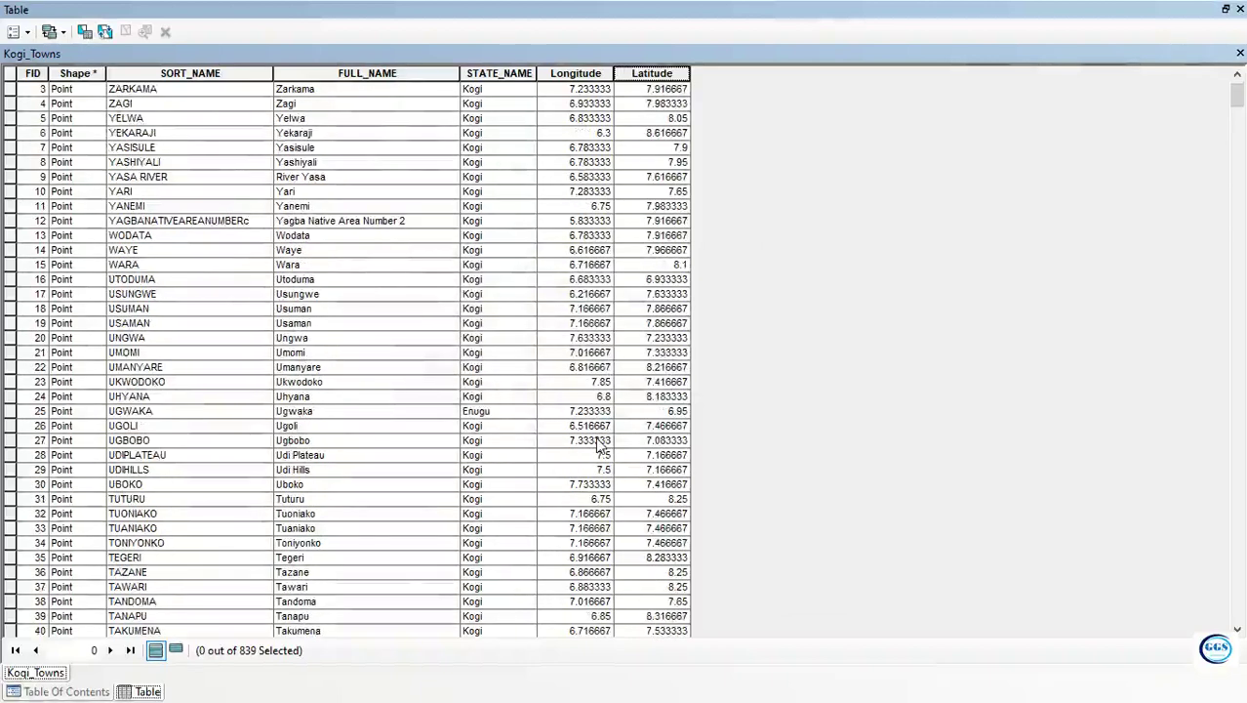
scroll(537, 395, "up", 1)
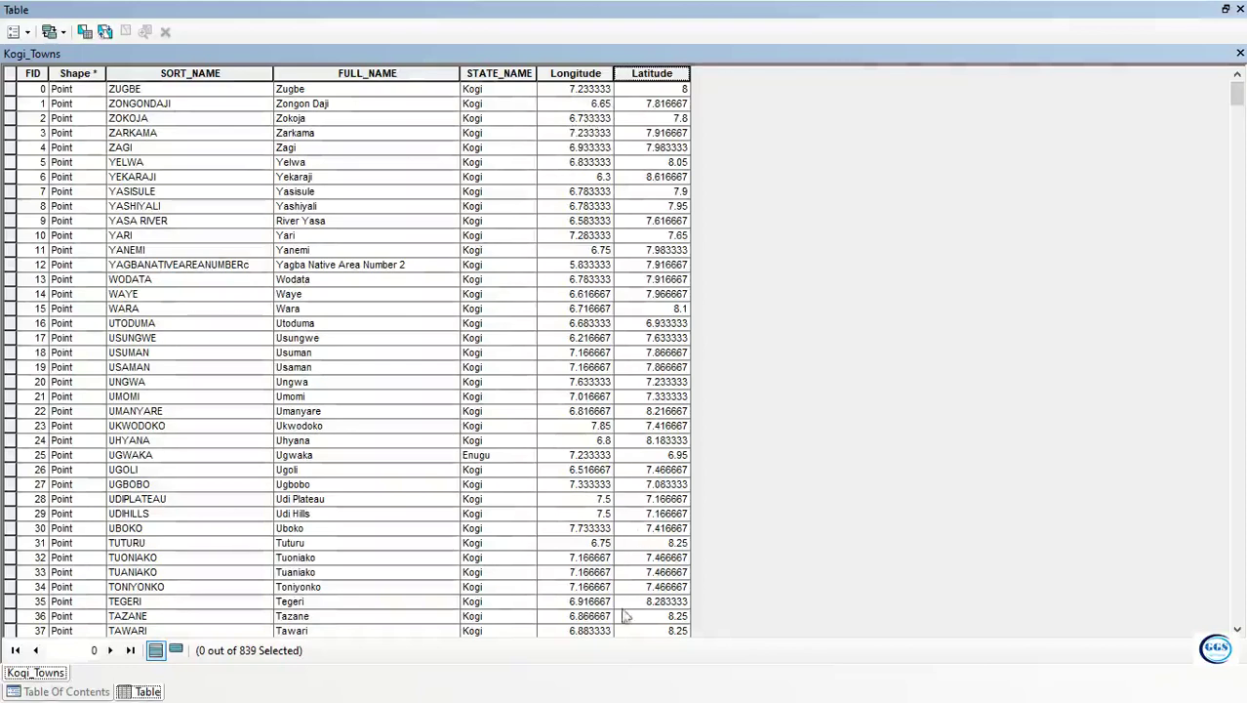
left_click(1224, 9)
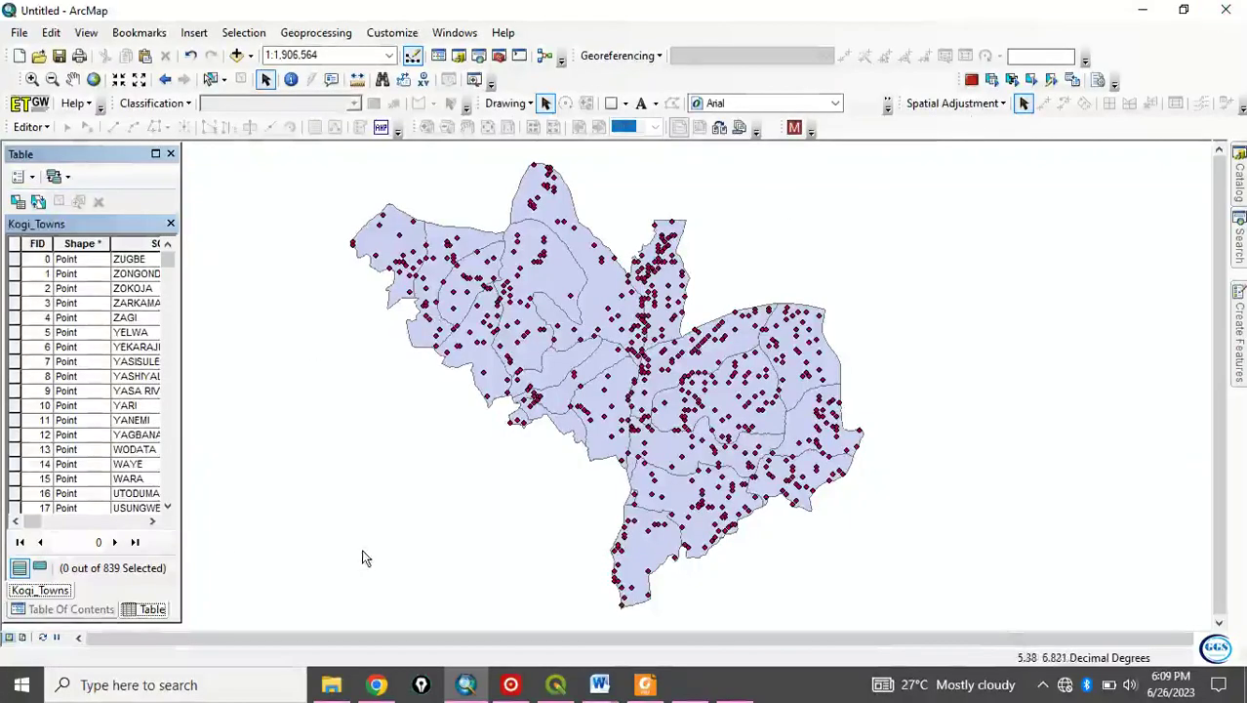
Step: Bring back the 2.png subscribe image in Photos and zoom it
left_click(727, 688)
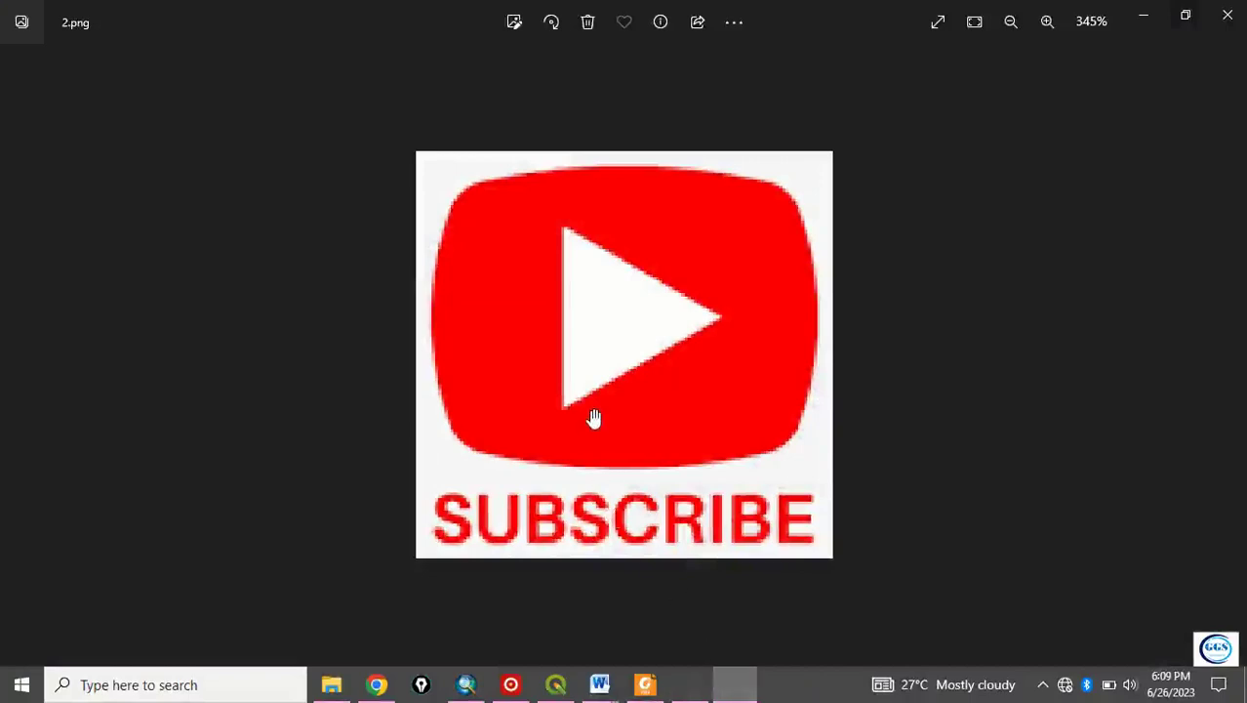
scroll(595, 418, "up", 1)
scroll(592, 416, "down", 2)
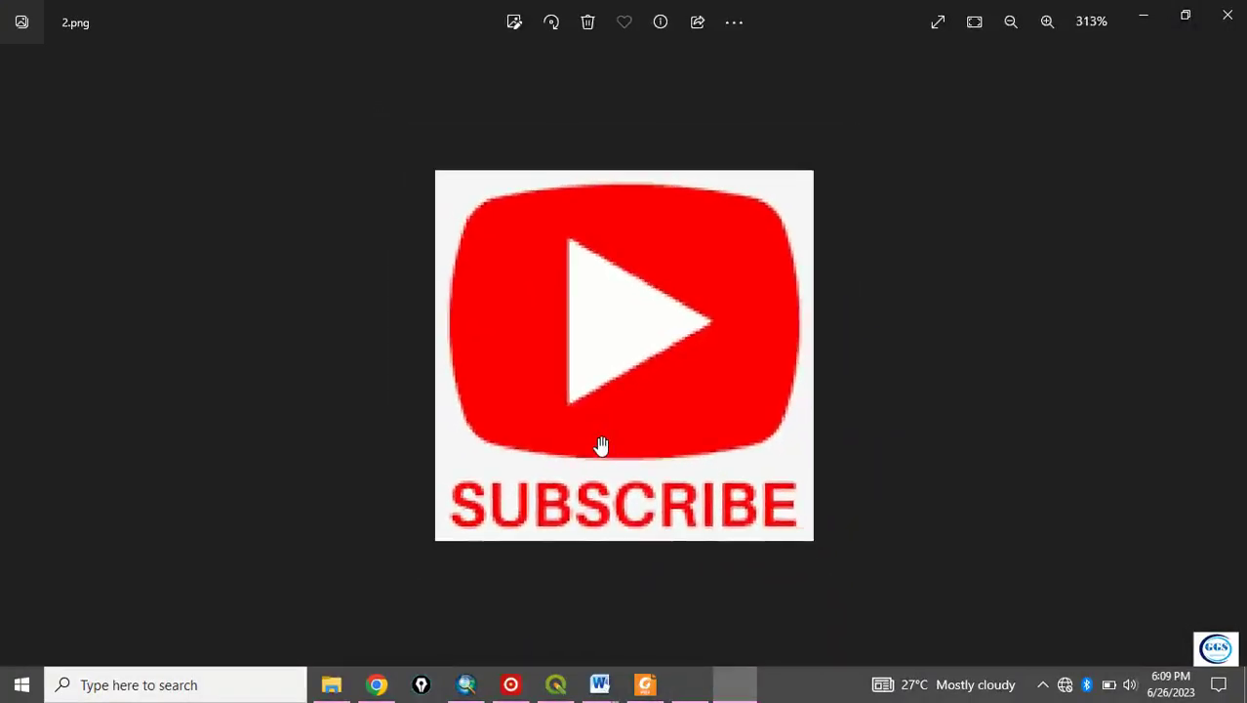